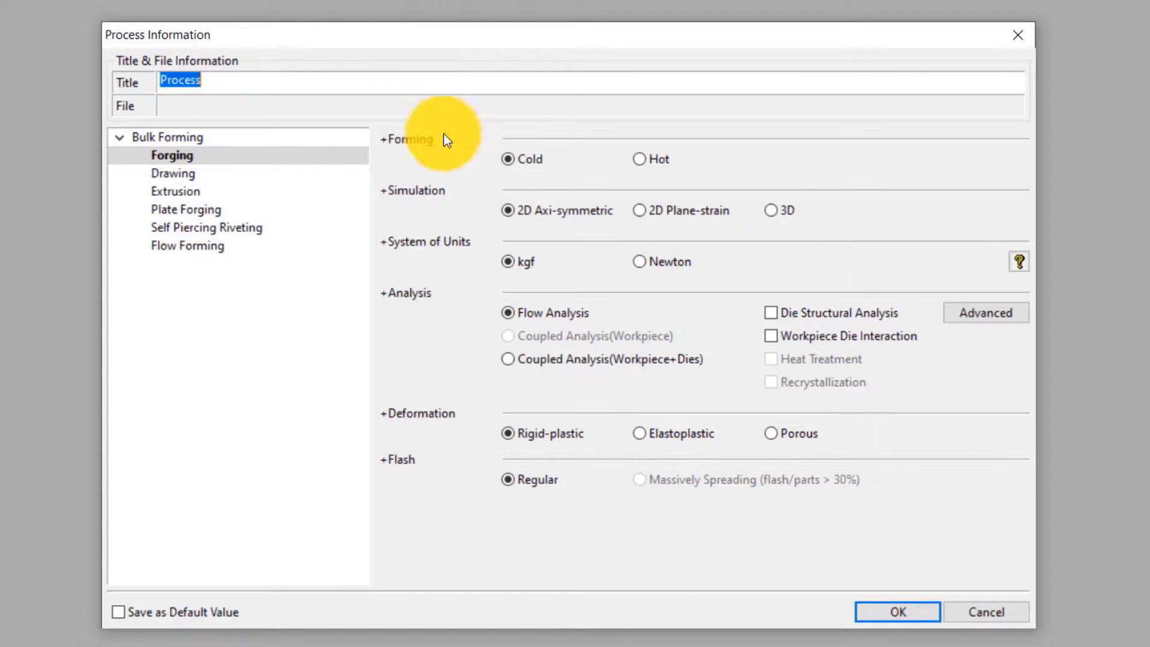
# Configure the forging process for cold forming, 3D simulation, Newton units and flow analysis, and accept the process information
pyautogui.click(518, 159)
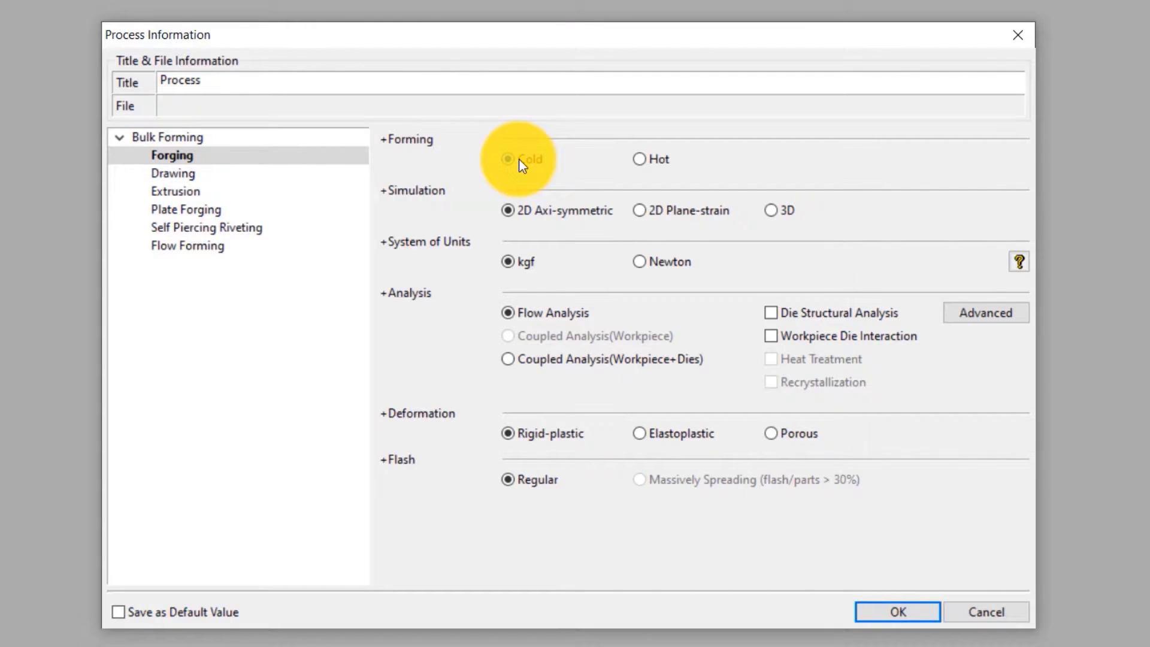
pyautogui.click(771, 210)
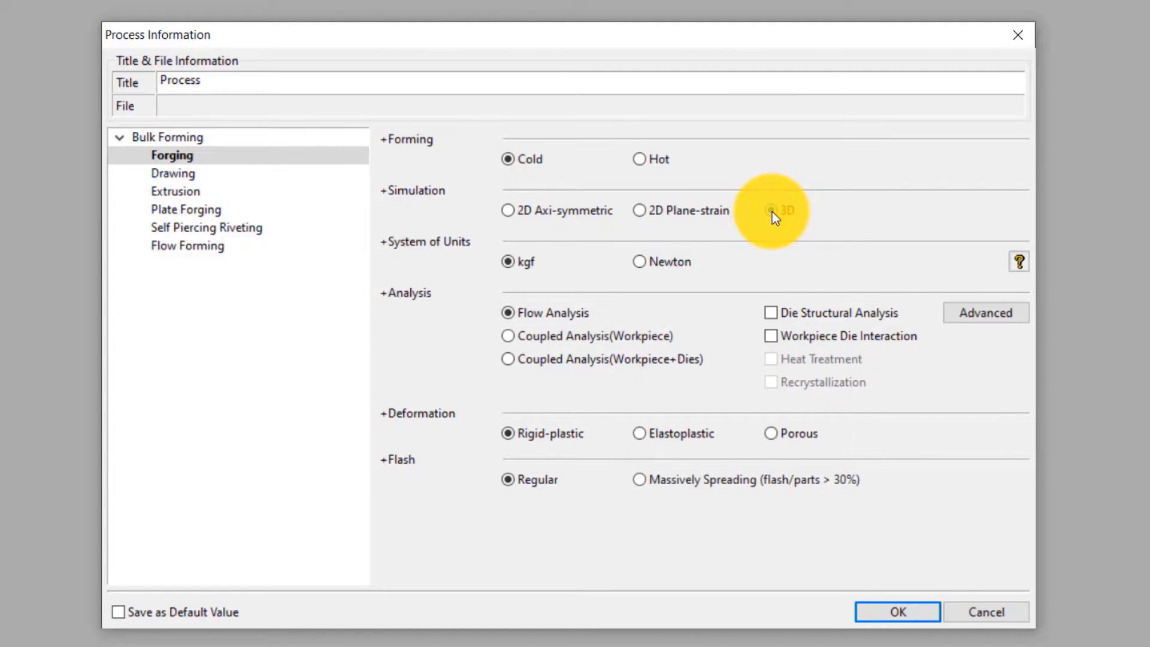
pyautogui.click(670, 262)
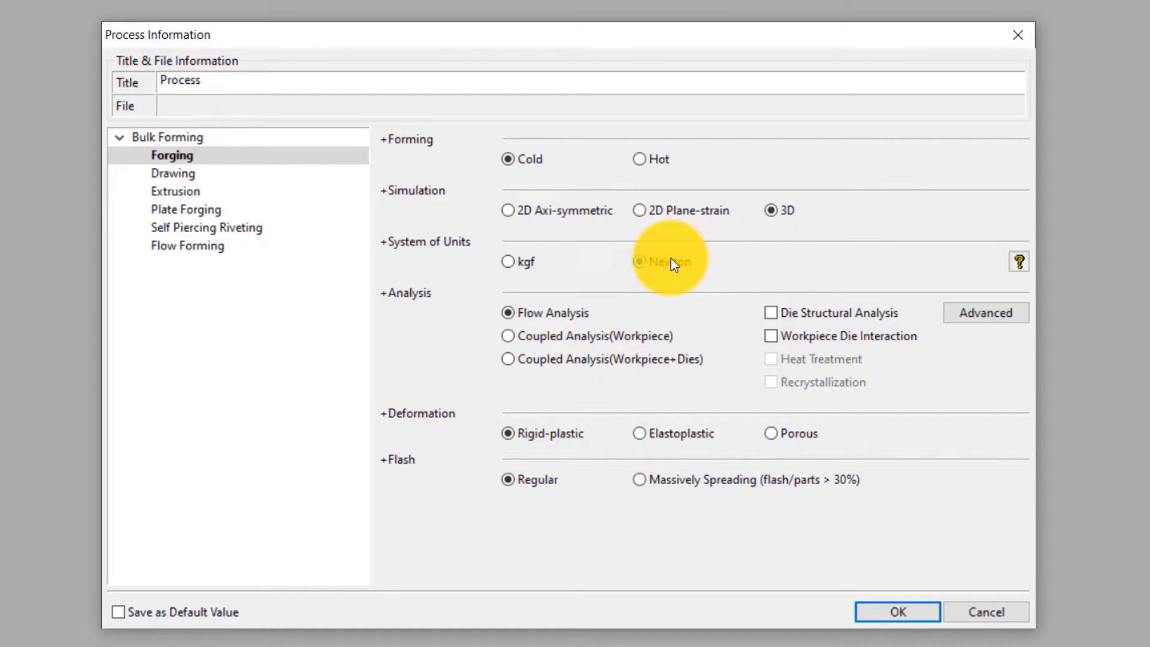
pyautogui.click(544, 317)
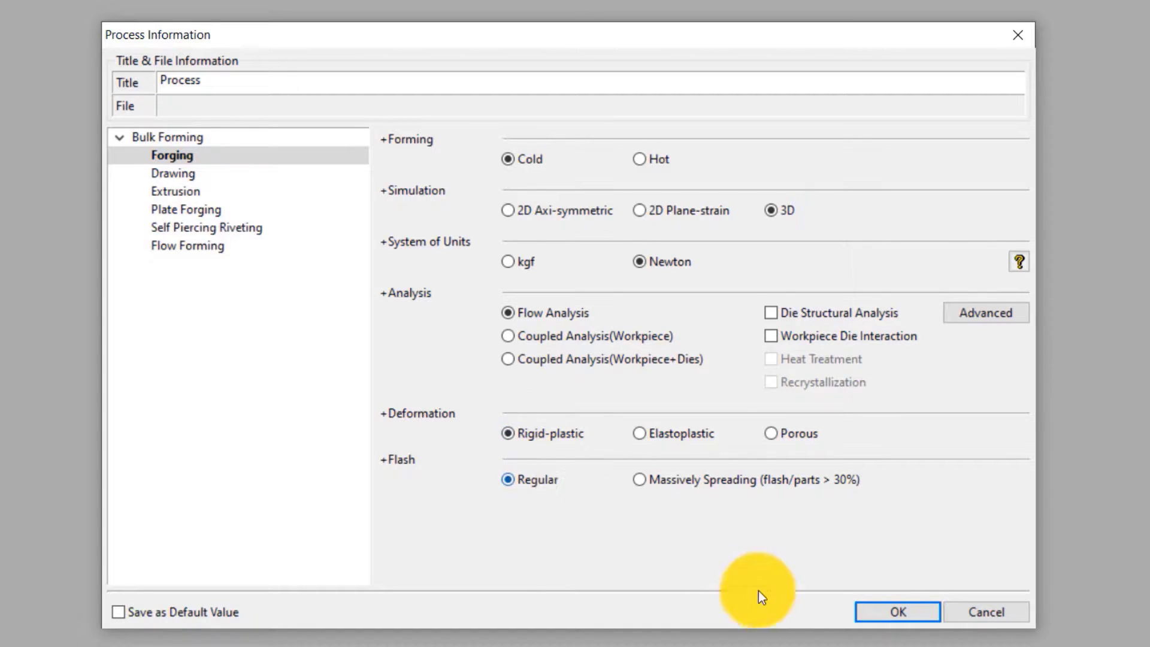
pyautogui.click(910, 613)
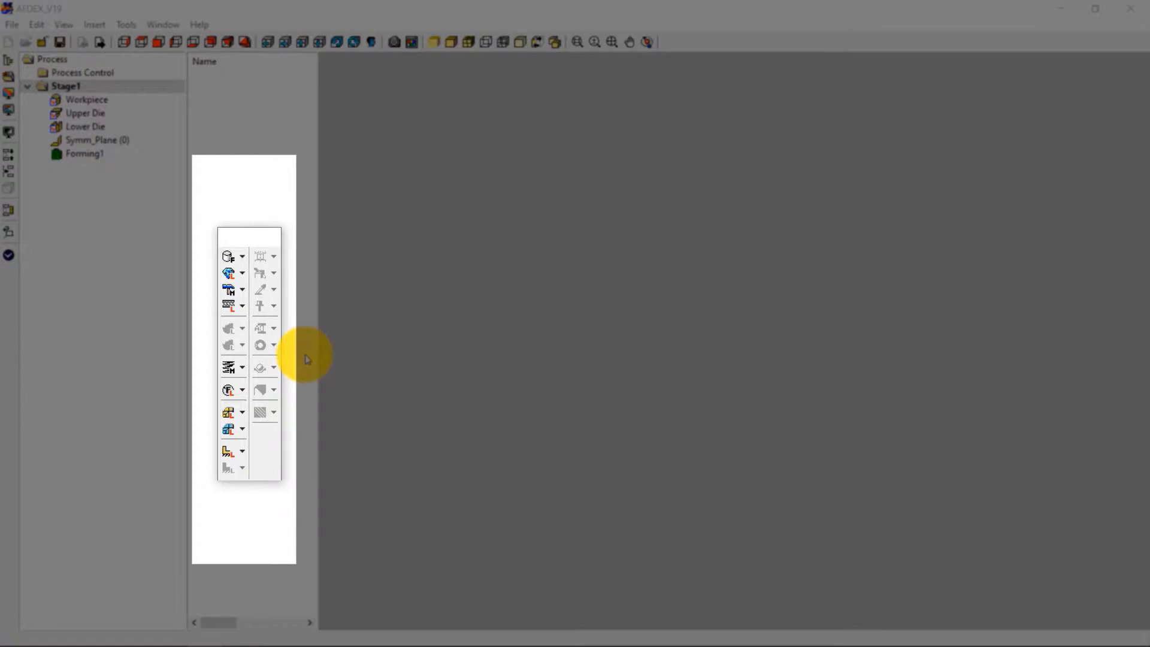
# Insert all nine STL models (lo1–lo4, up1–up4 and wp) from the desktop folder Multistage cold forging_3D
pyautogui.moveTo(272, 238)
pyautogui.mouseDown()
pyautogui.moveTo(272, 211)
pyautogui.moveTo(271, 236)
pyautogui.mouseUp()
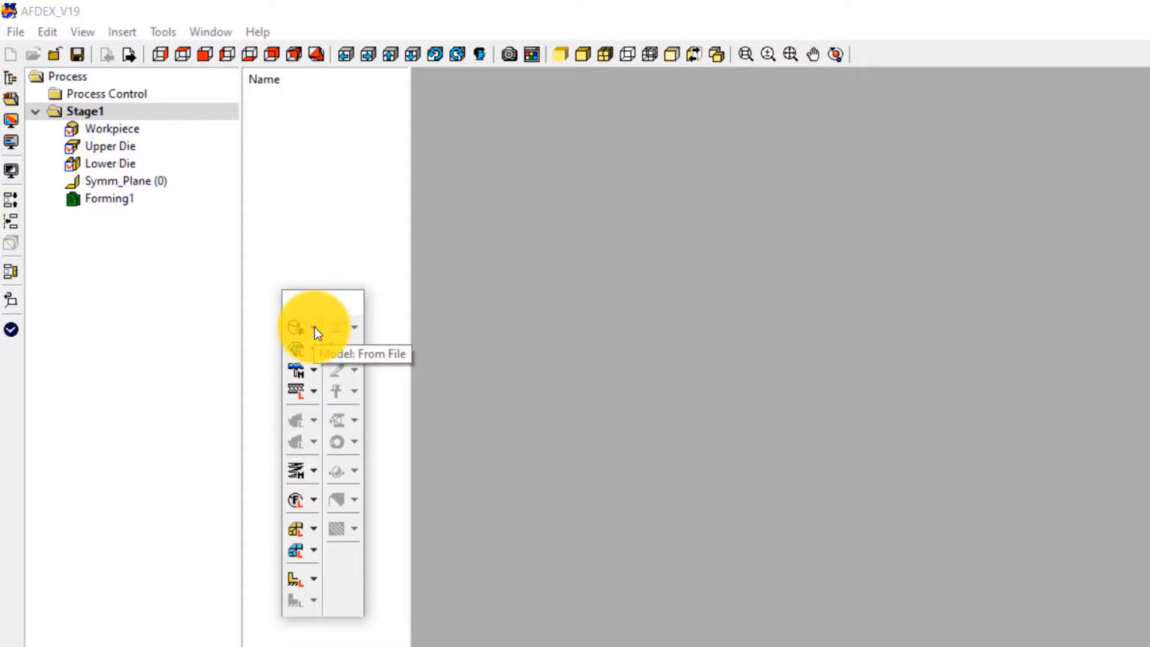
pyautogui.click(315, 327)
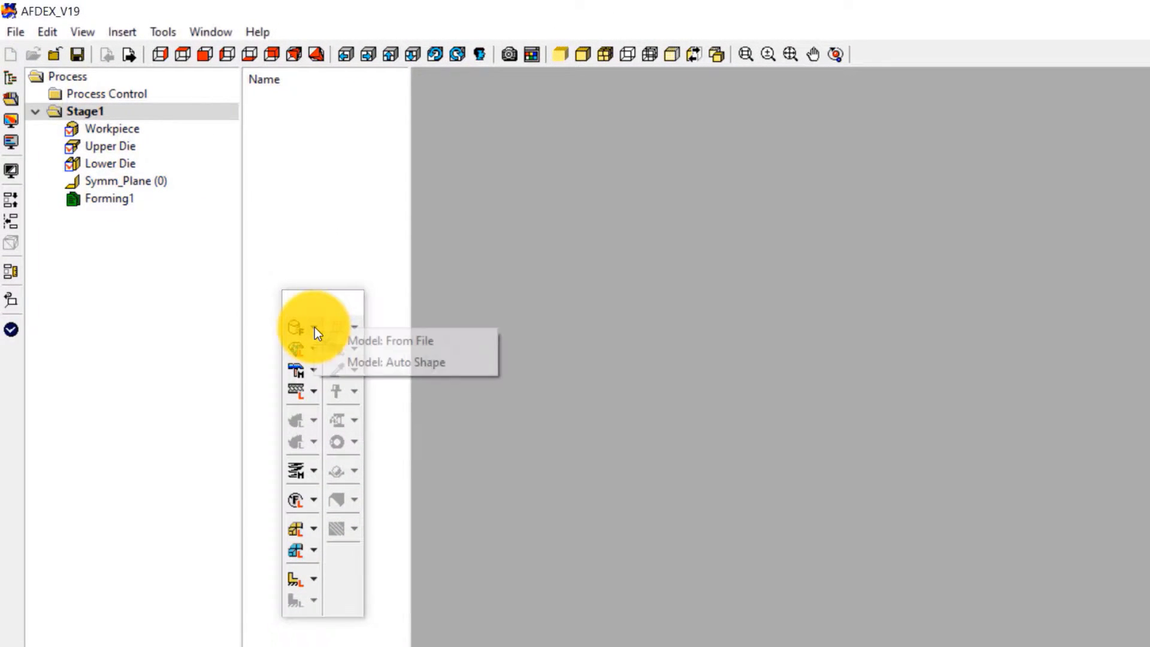
pyautogui.click(386, 343)
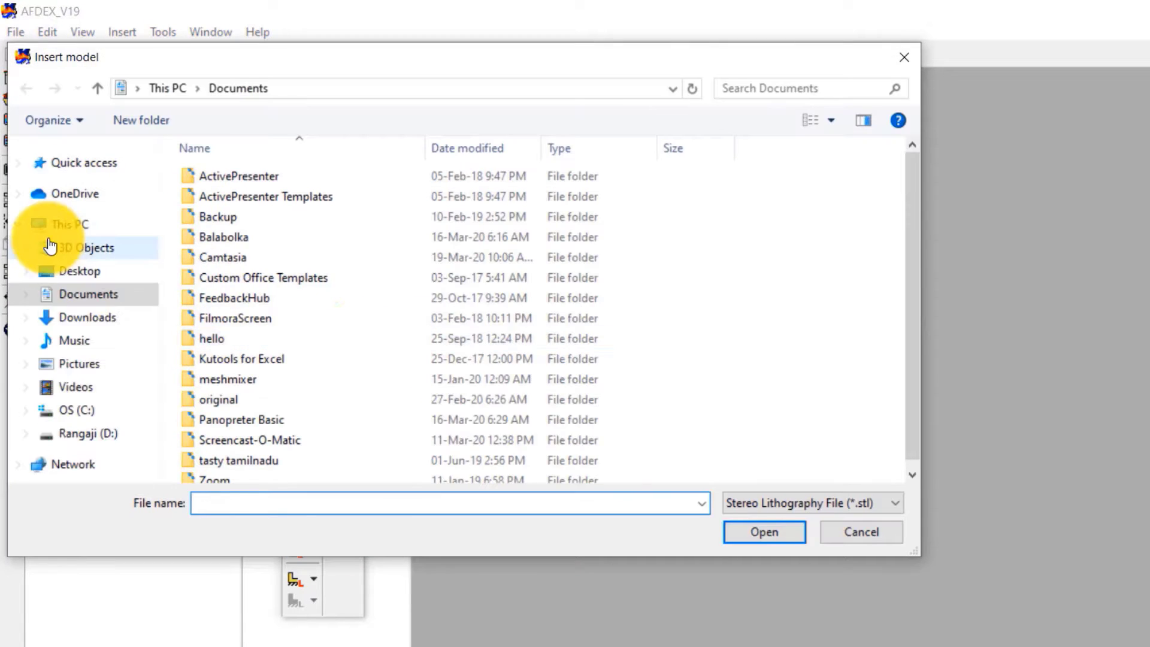
pyautogui.click(105, 271)
pyautogui.doubleClick(241, 231)
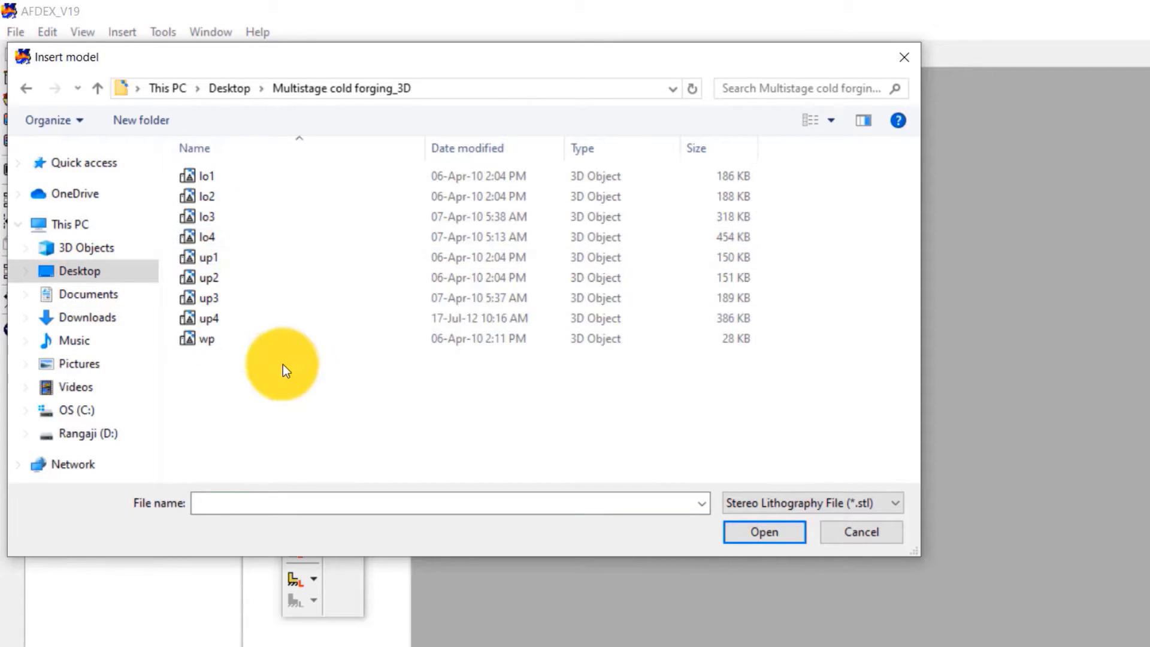
pyautogui.moveTo(397, 368); pyautogui.dragTo(351, 172)
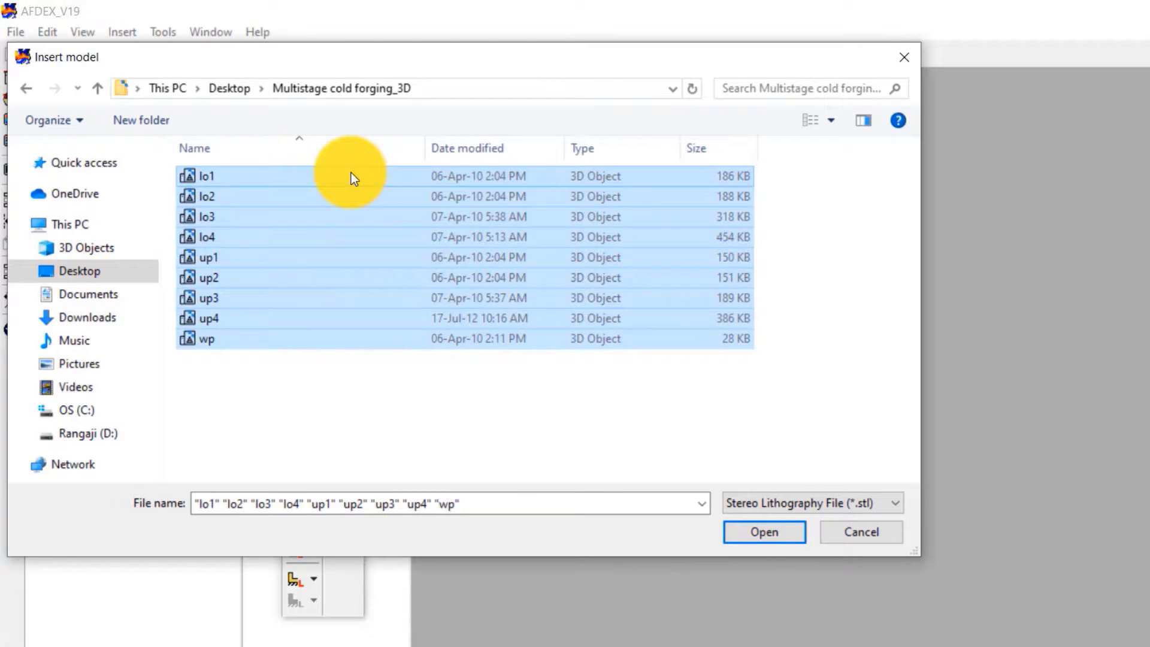
pyautogui.click(756, 533)
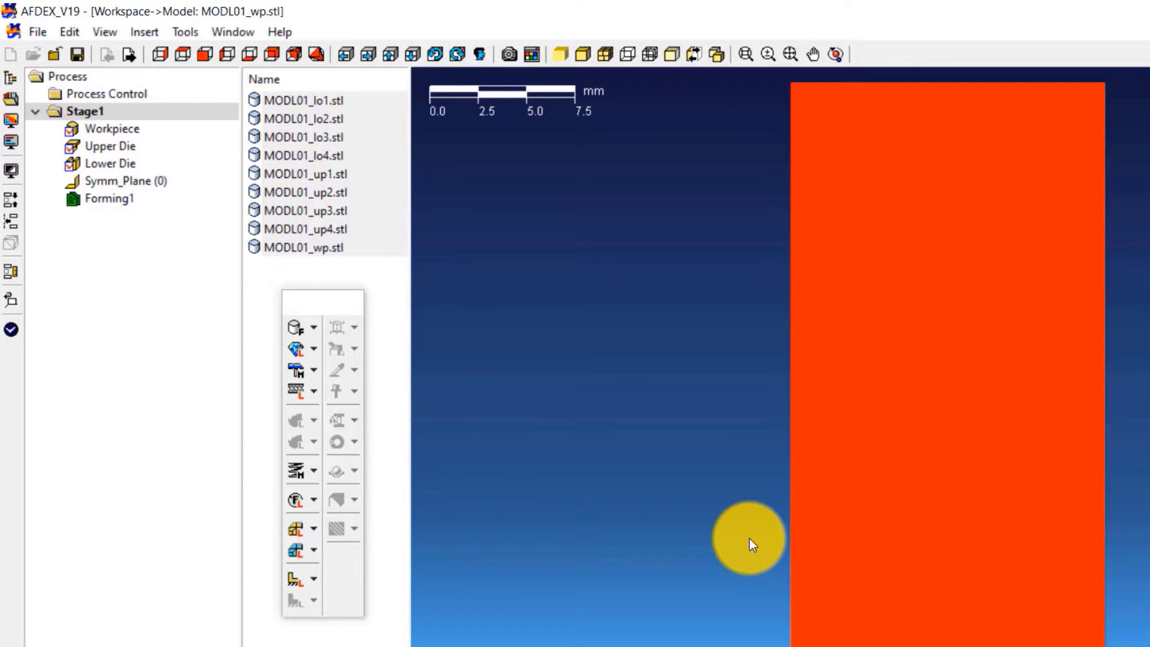
# Load the steel material AISI_1010(T=20C) from the material library and close the library
pyautogui.click(311, 349)
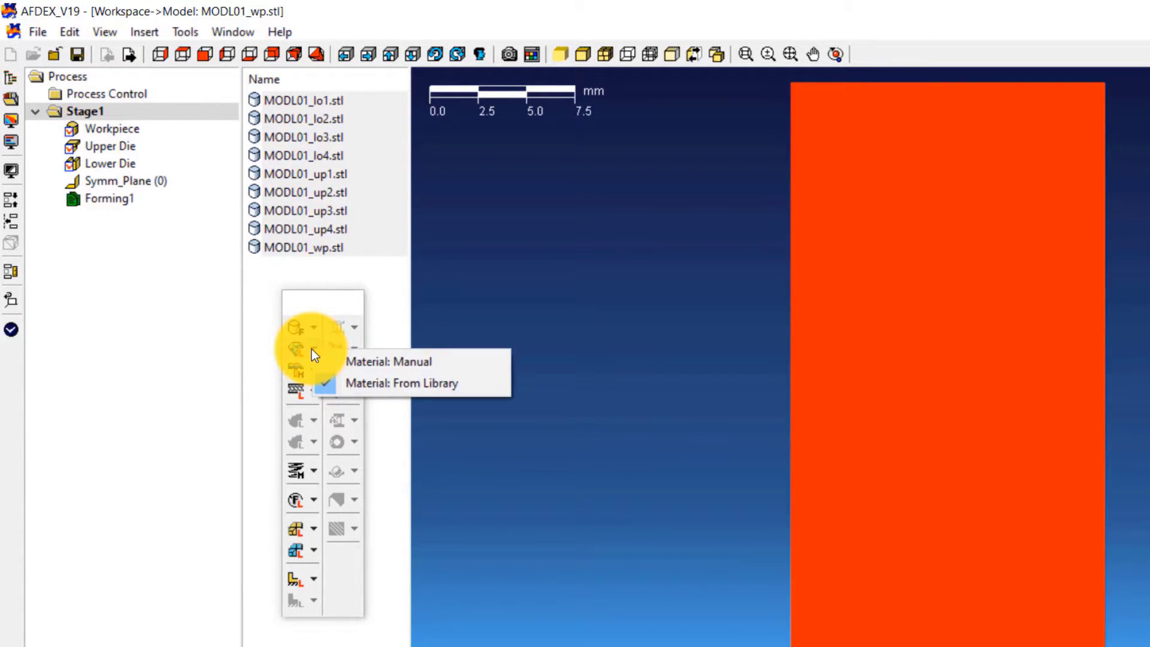
pyautogui.click(407, 384)
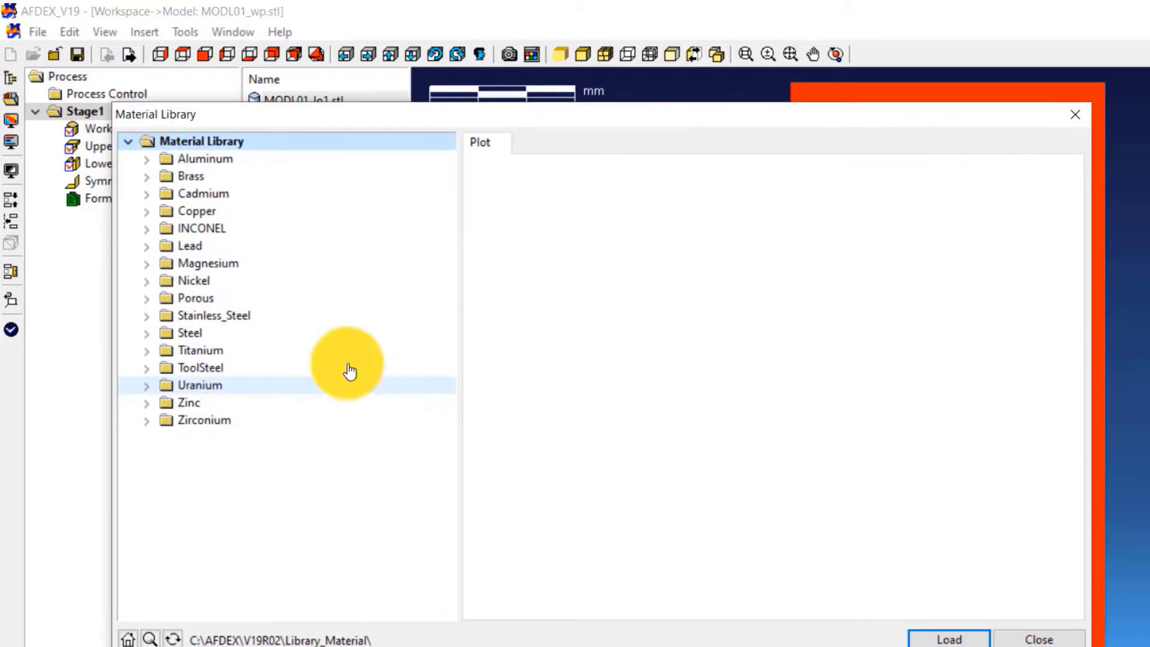
pyautogui.click(147, 333)
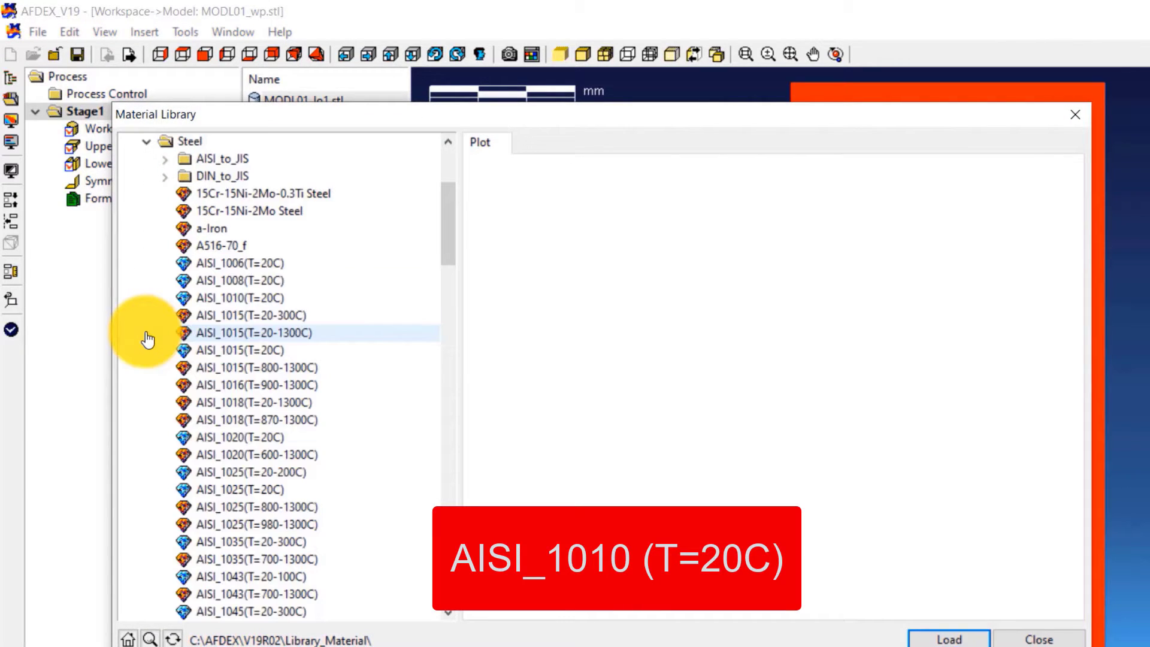
pyautogui.click(279, 302)
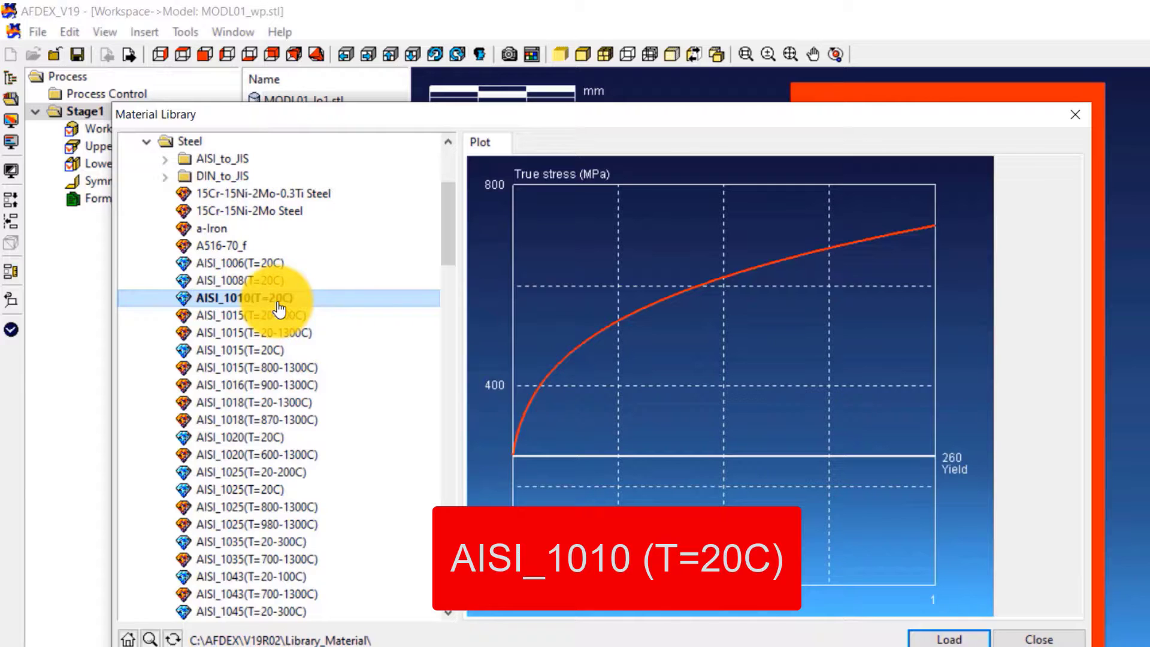
pyautogui.click(939, 640)
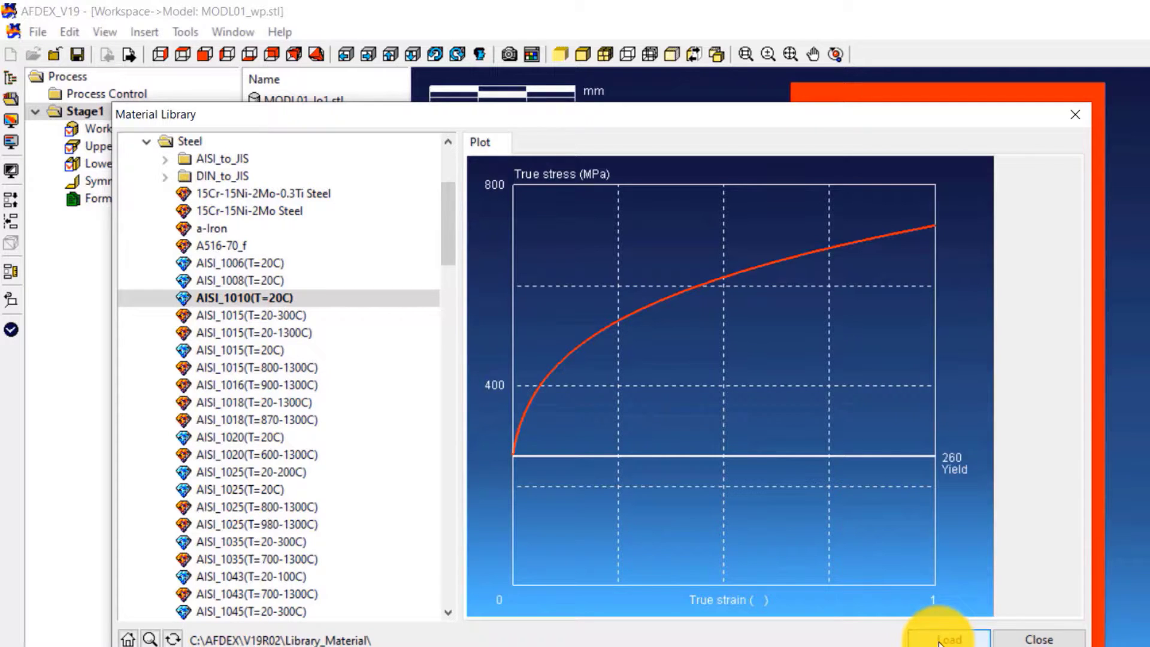
pyautogui.click(1012, 639)
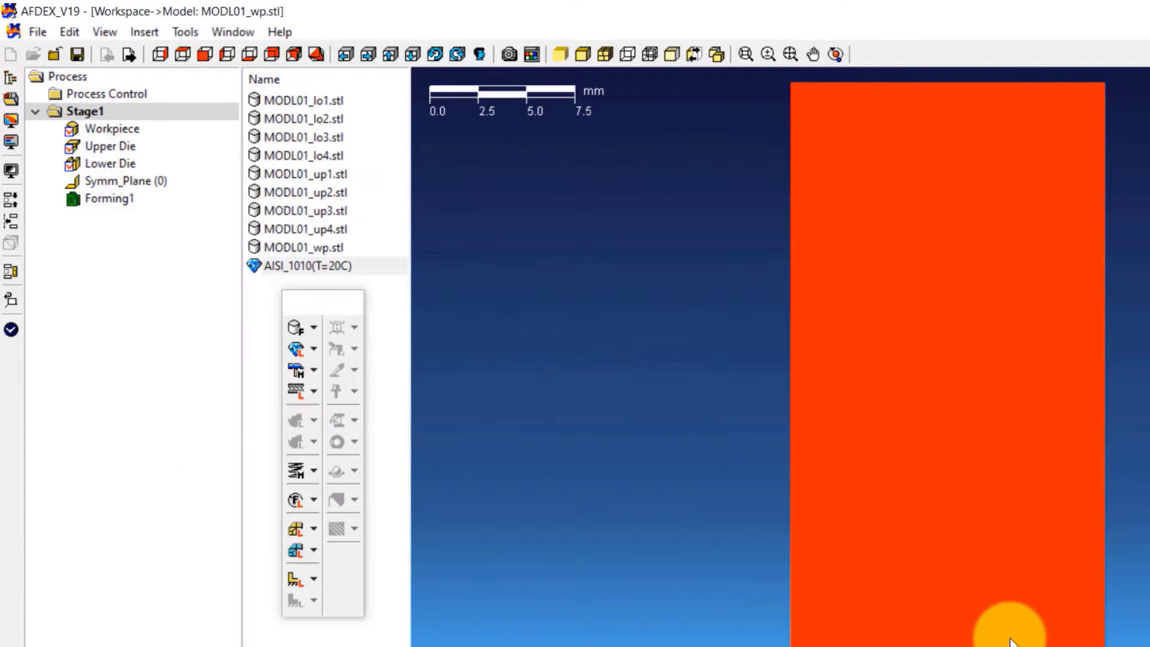
# Create a manual press with tabular motion and a y translational velocity of -1 mm/s
pyautogui.click(313, 370)
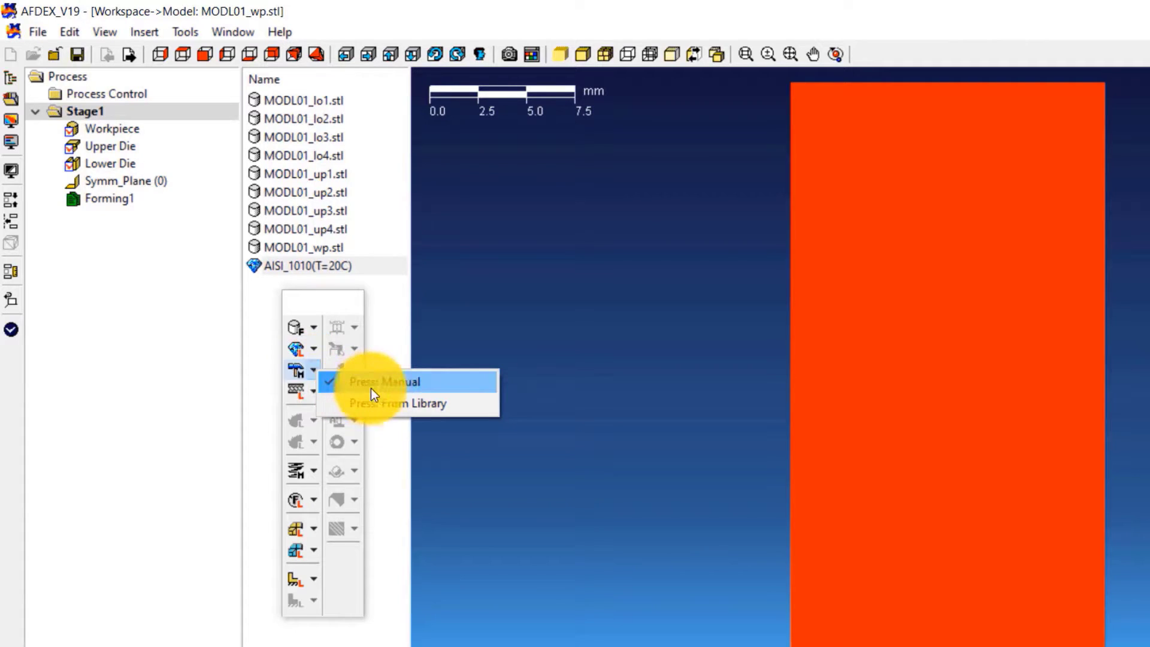
pyautogui.click(388, 381)
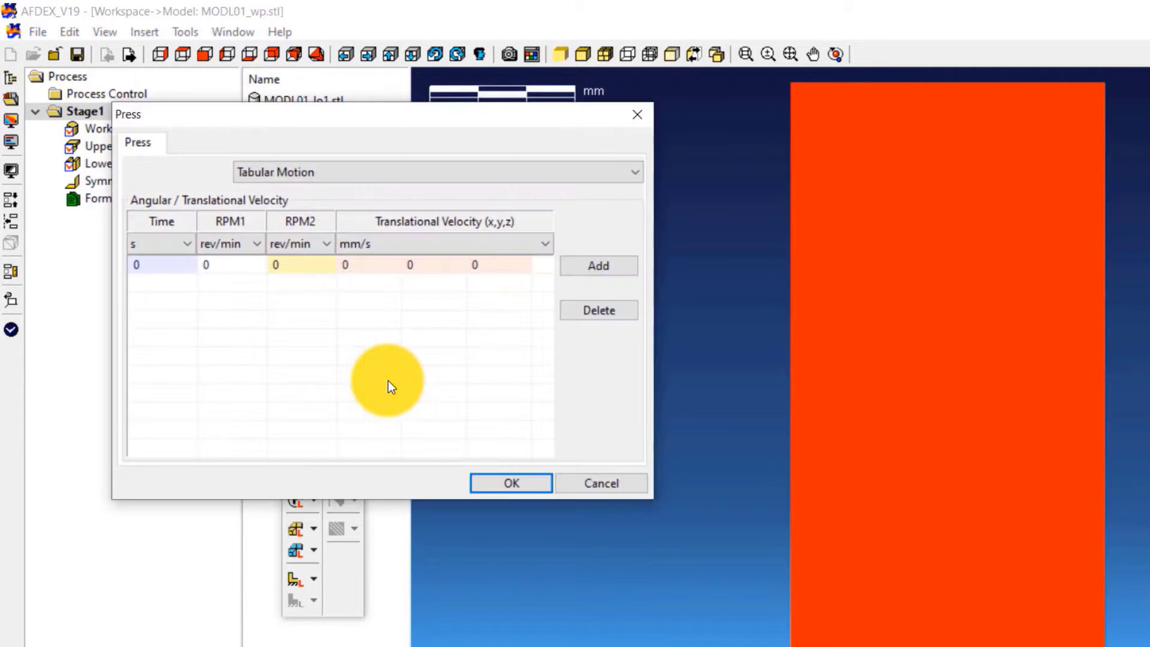
pyautogui.click(421, 267)
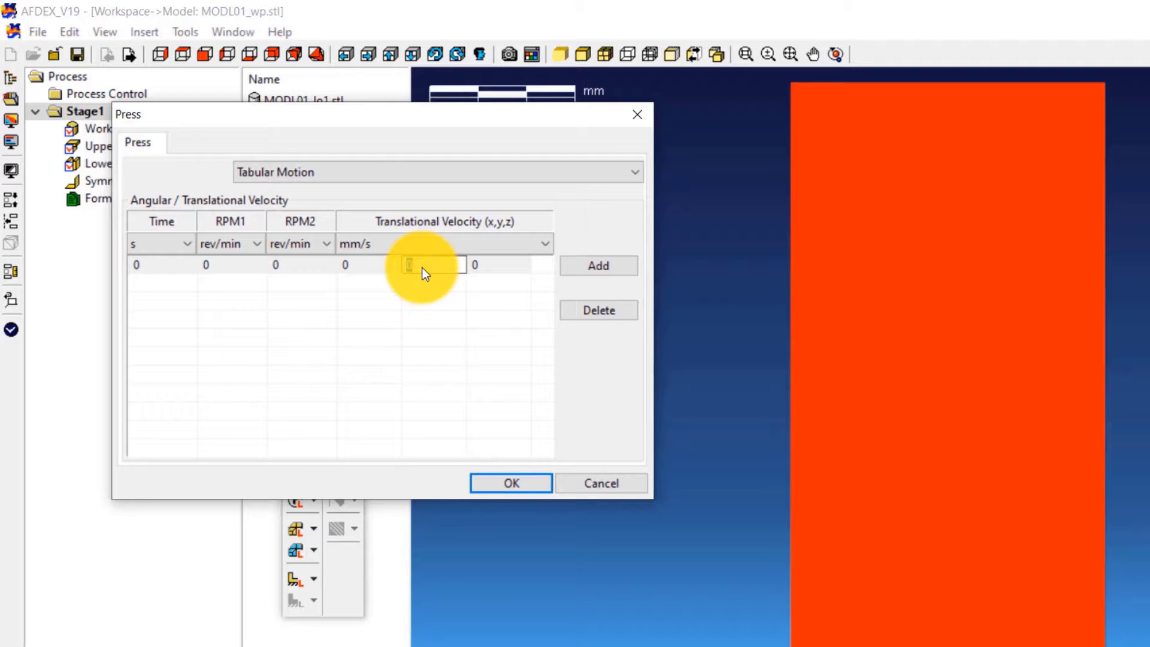
pyautogui.click(426, 325)
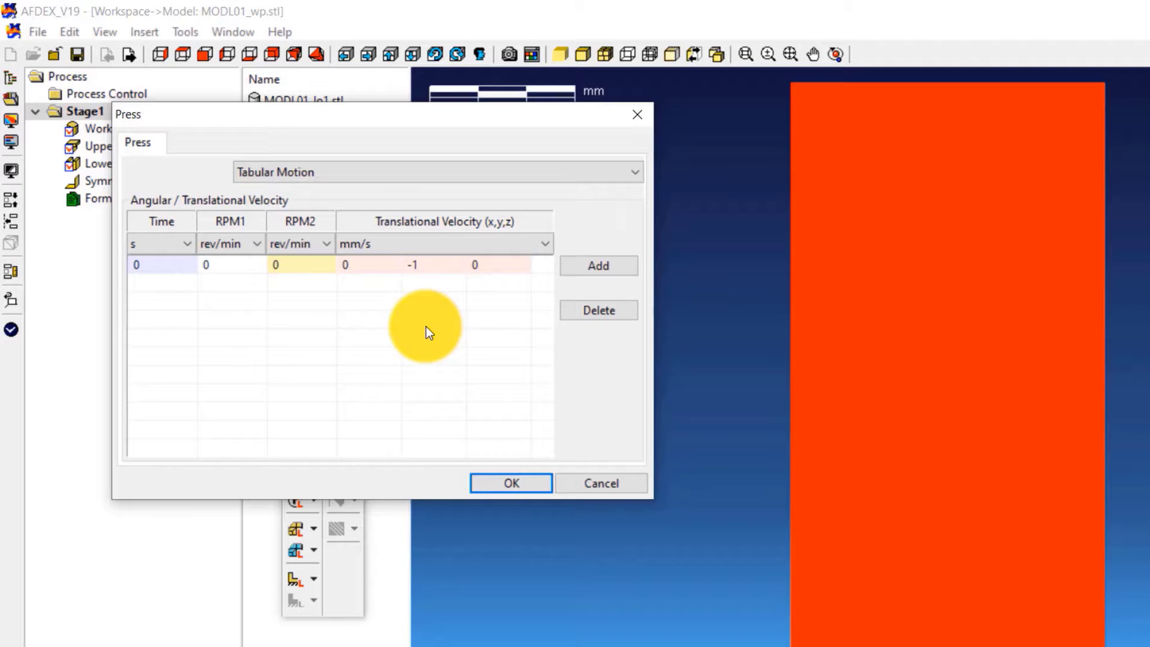
pyautogui.click(503, 487)
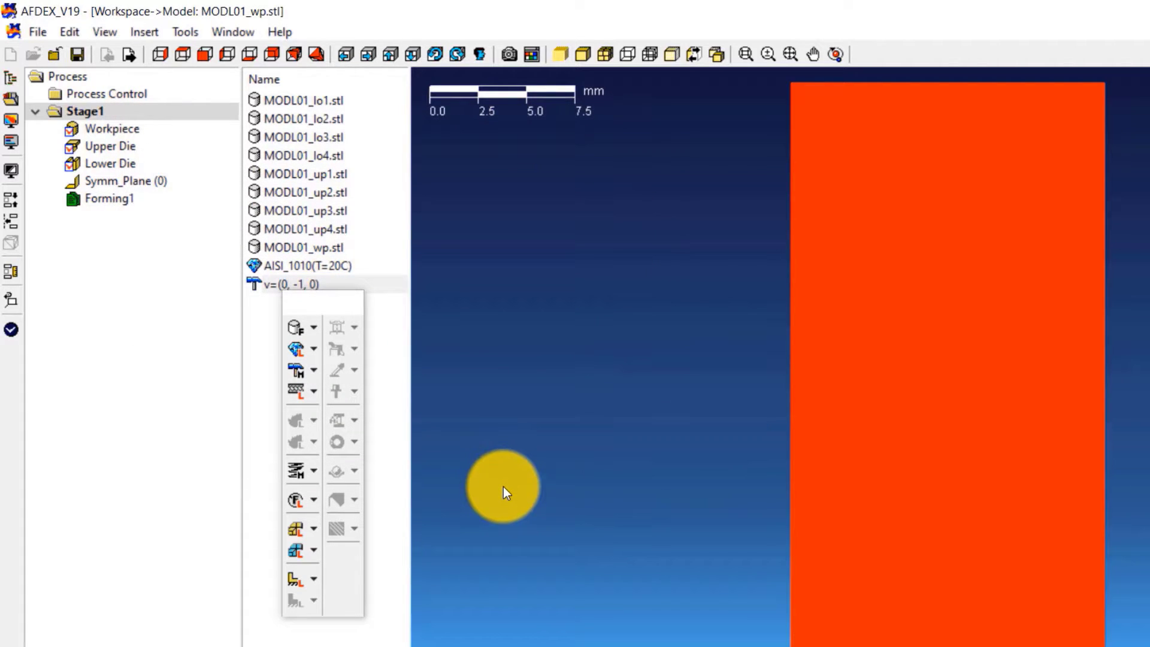
# Load the Oil_Cold(Steel) friction condition from the friction library and close the library
pyautogui.click(317, 390)
pyautogui.click(377, 427)
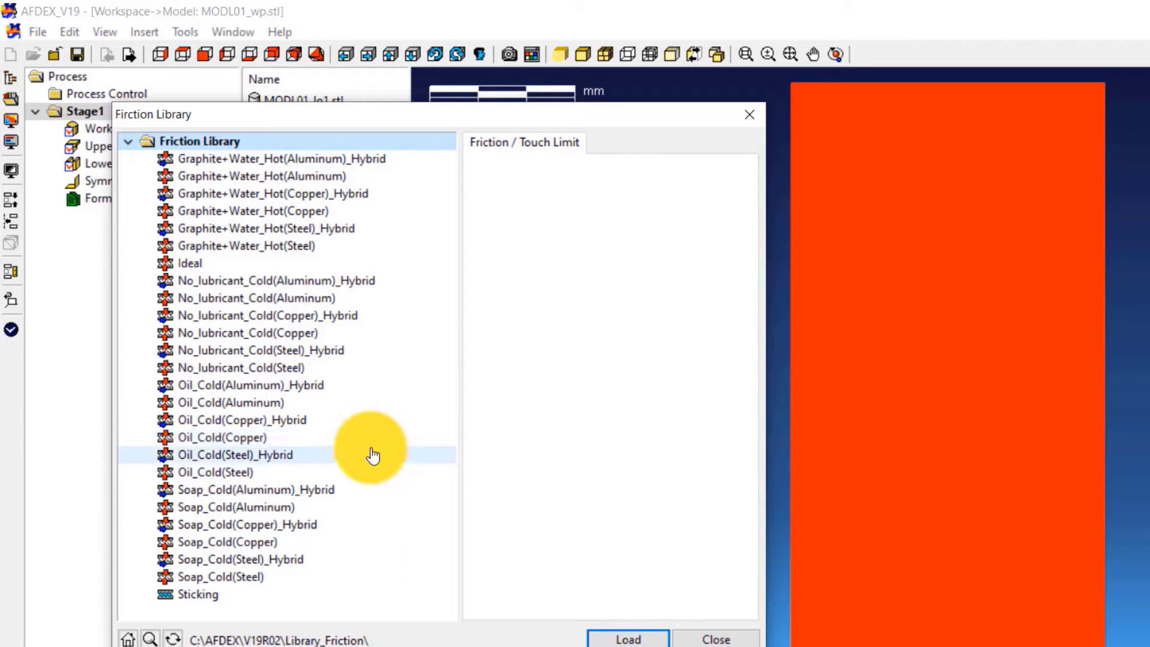
pyautogui.click(329, 479)
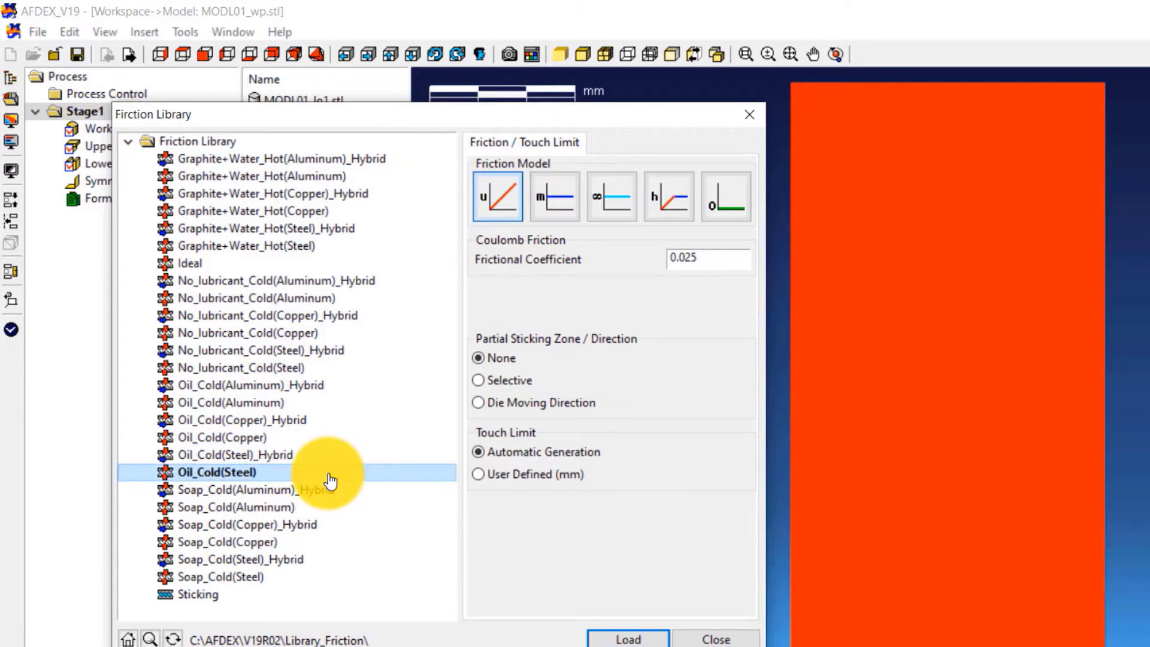
pyautogui.click(626, 637)
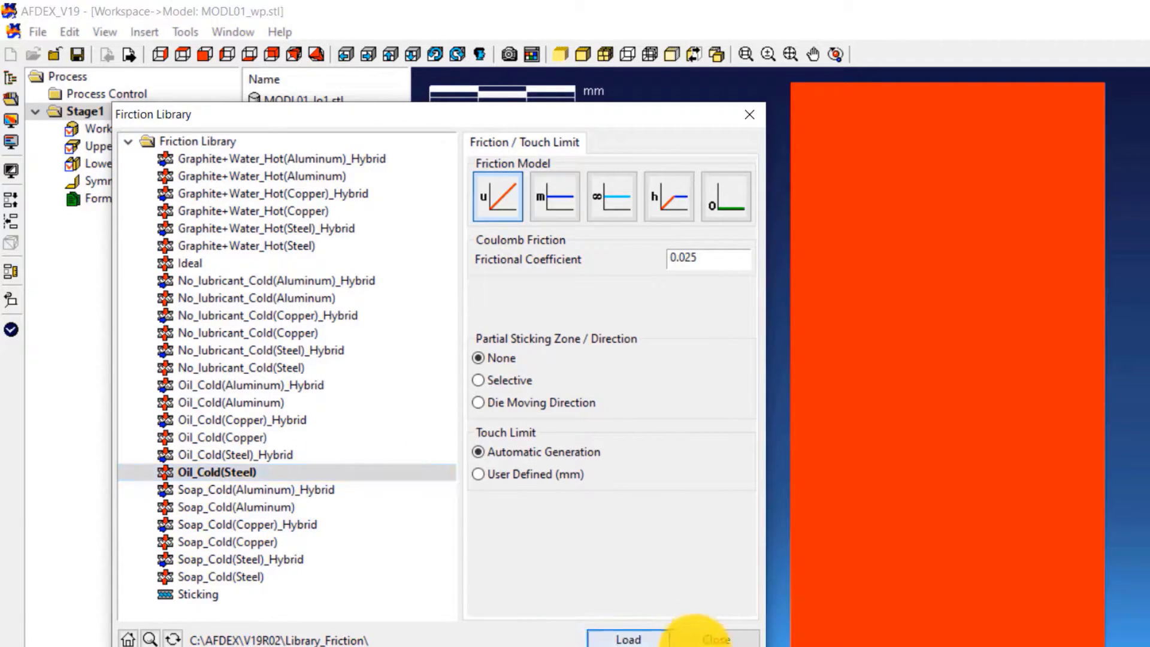
pyautogui.click(702, 640)
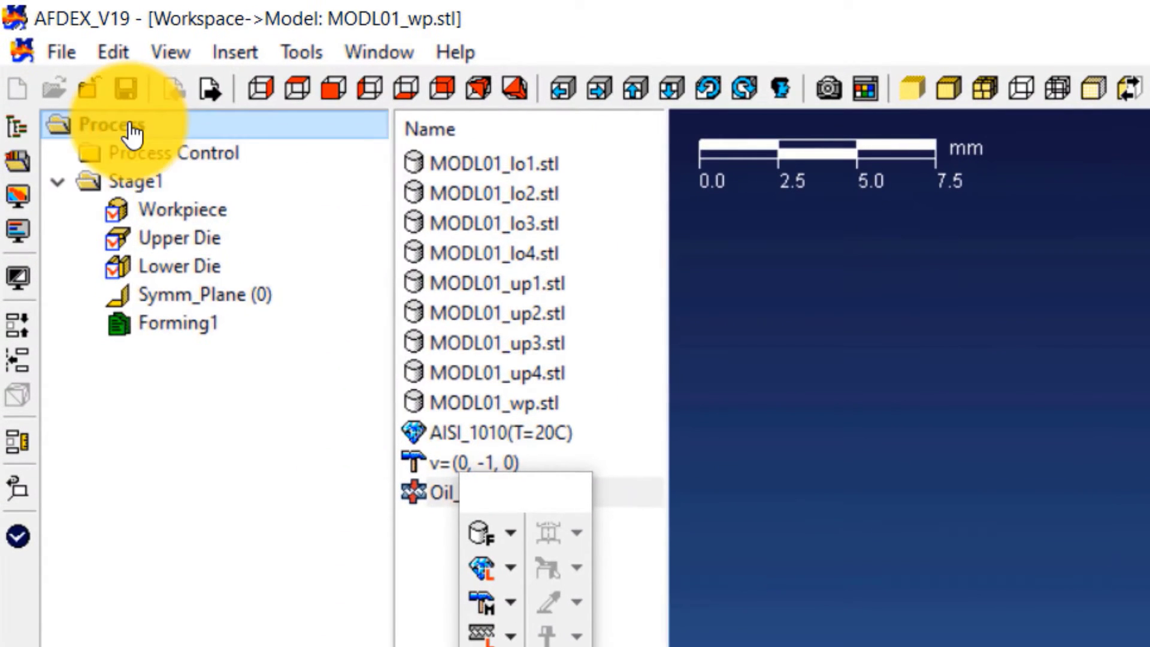
# Add three more stages to the process, Stage2 through Stage4
pyautogui.rightClick(78, 74)
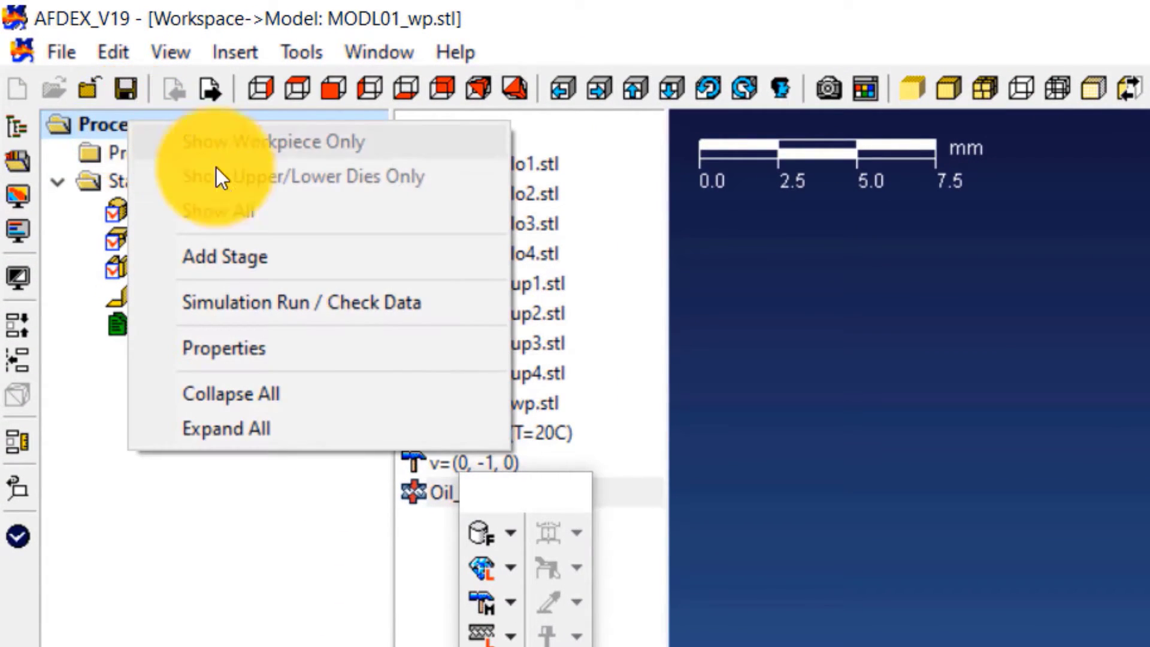
pyautogui.click(214, 258)
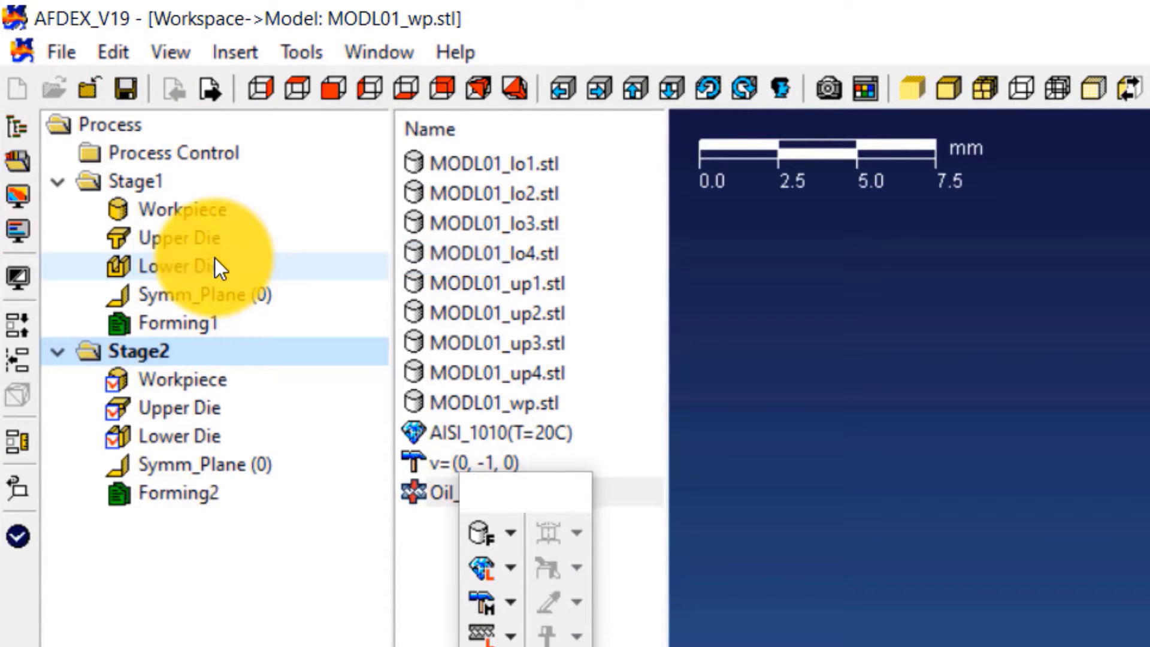
pyautogui.rightClick(133, 122)
pyautogui.click(266, 270)
pyautogui.rightClick(117, 123)
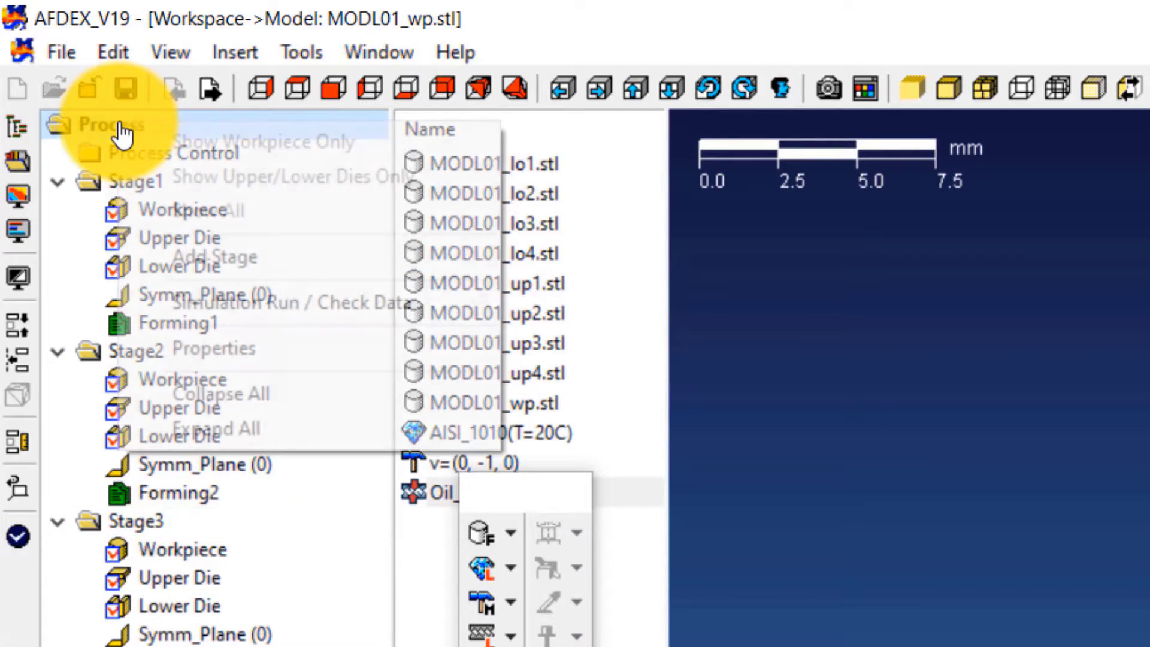
pyautogui.click(239, 255)
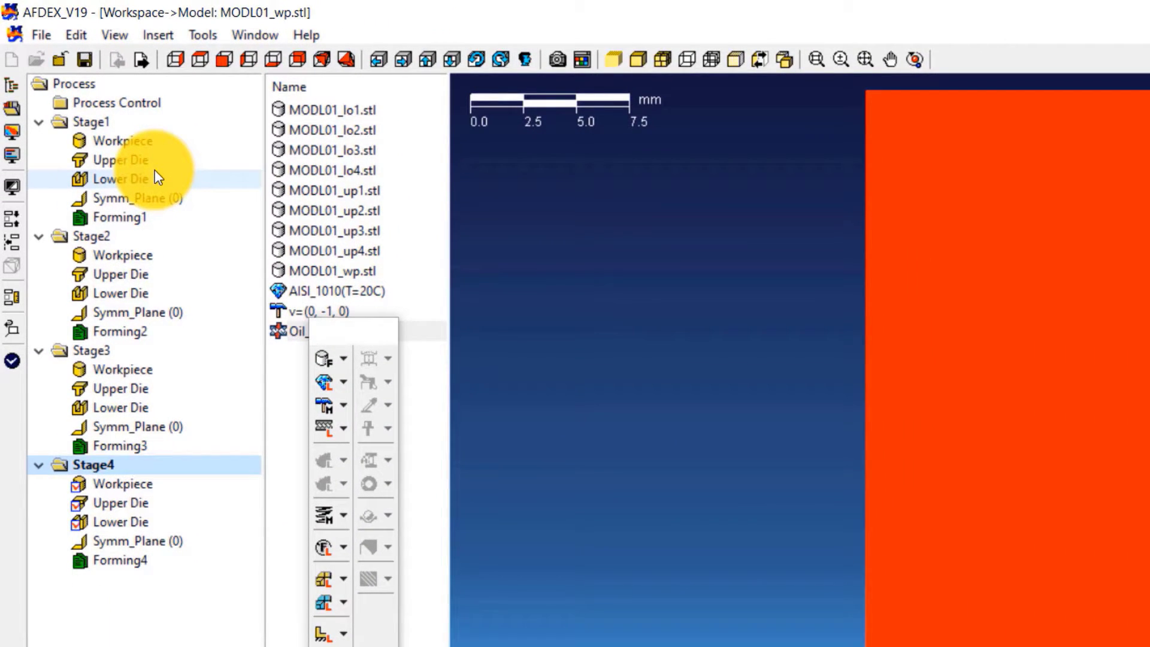
# Assign MODL01_wp.stl to Stage1's workpiece, MODL01_up1.stl to its upper die and MODL01_lo1.stl to its lower die
pyautogui.moveTo(360, 331); pyautogui.dragTo(359, 405)
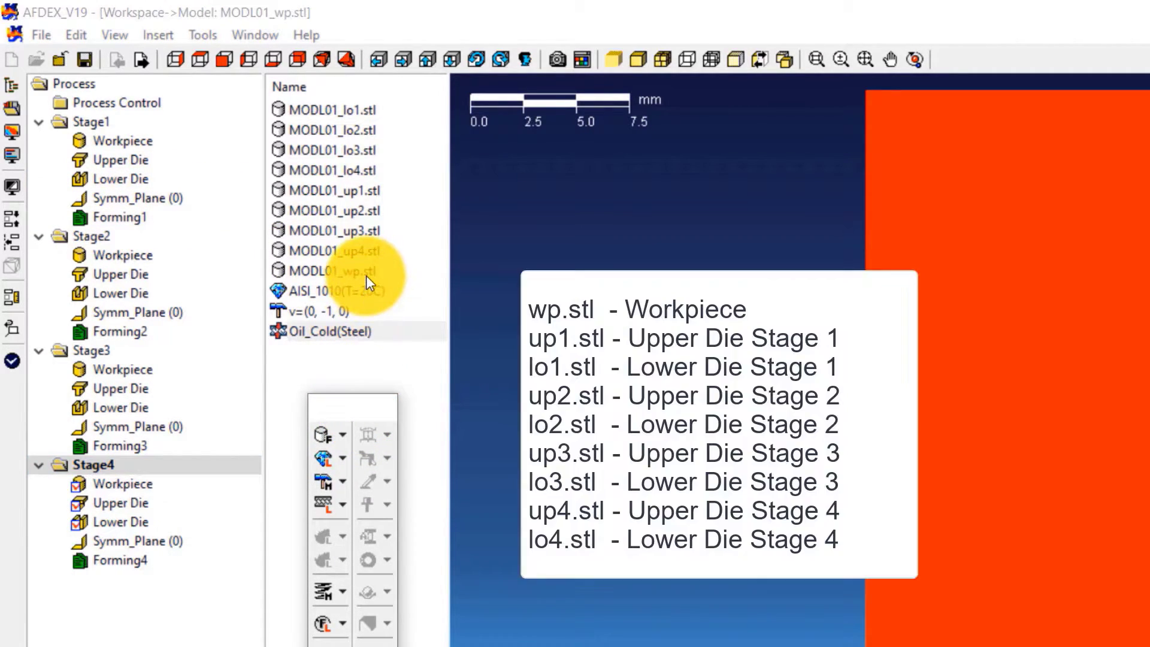
pyautogui.click(352, 272)
pyautogui.moveTo(368, 270); pyautogui.dragTo(144, 149)
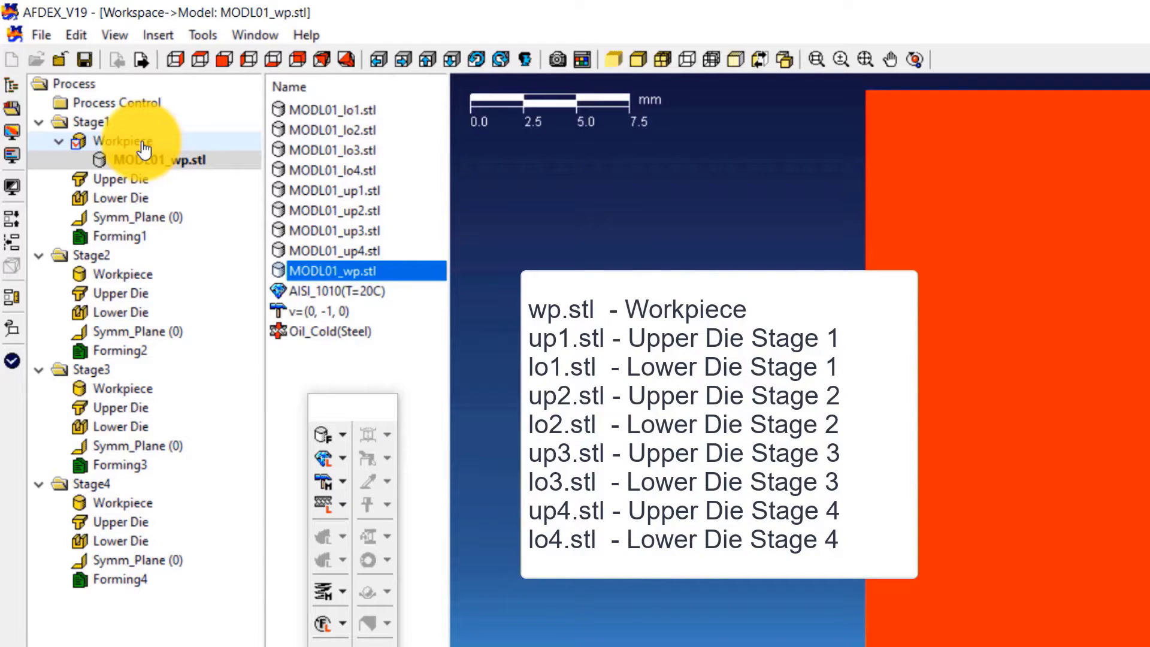
pyautogui.click(327, 189)
pyautogui.moveTo(353, 190); pyautogui.dragTo(136, 182)
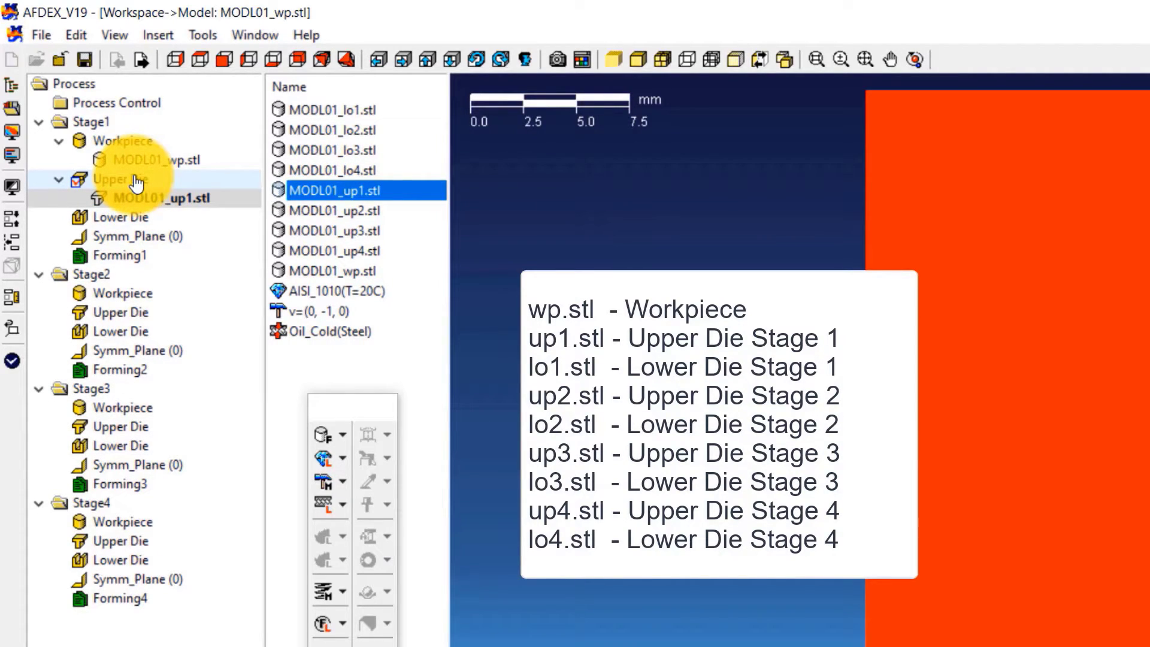
pyautogui.click(332, 108)
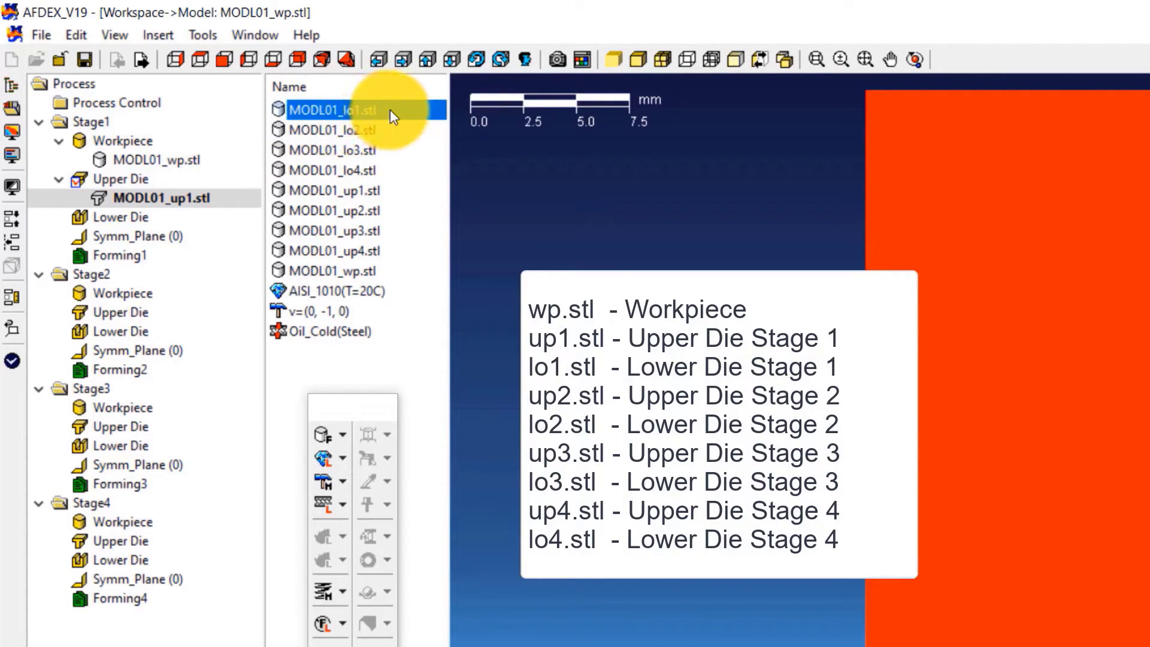
pyautogui.moveTo(390, 110); pyautogui.dragTo(118, 221)
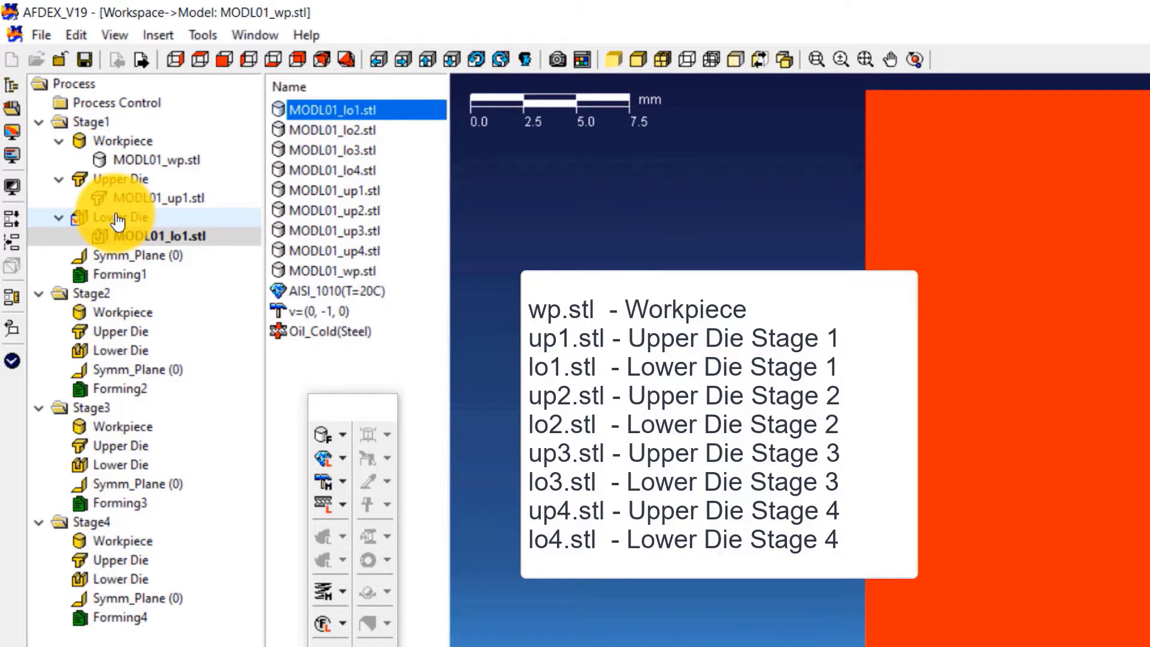
# Assign MODL01_up2.stl to Stage2's upper die and MODL01_lo2.stl to its lower die
pyautogui.click(330, 209)
pyautogui.moveTo(395, 217); pyautogui.dragTo(133, 338)
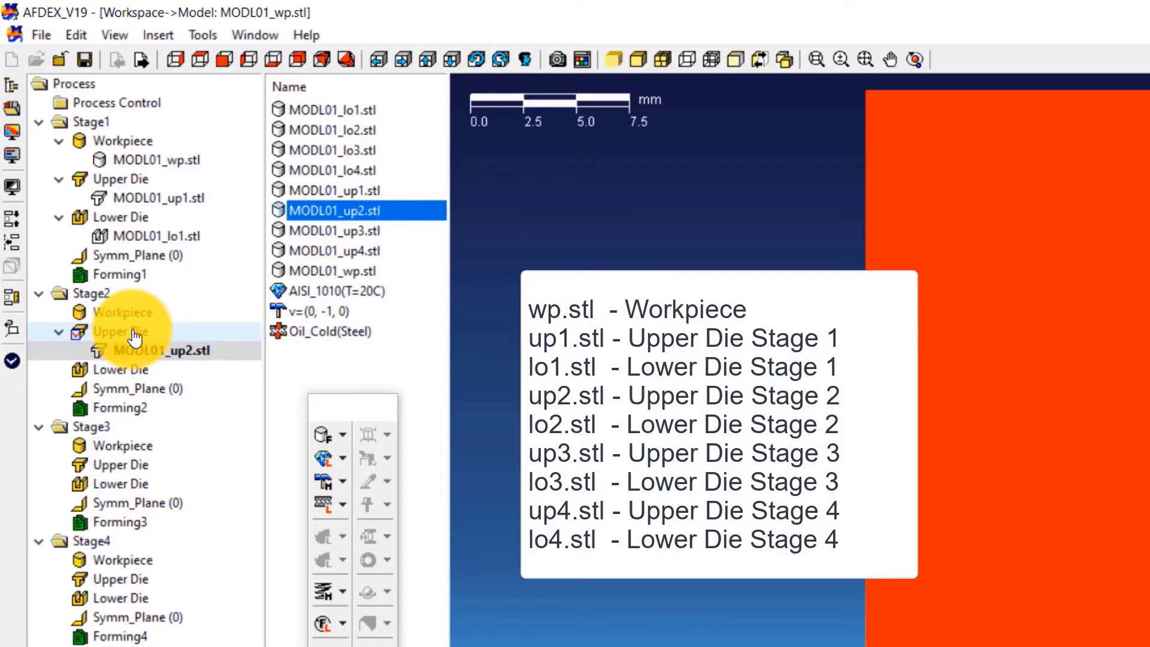
pyautogui.click(383, 131)
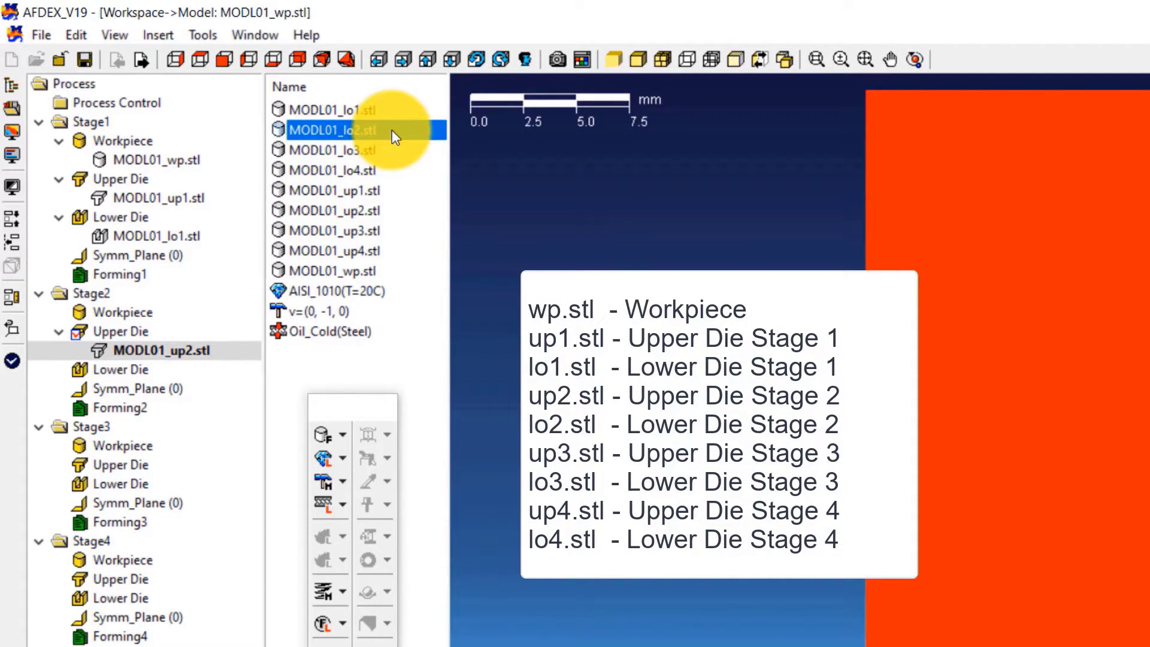
pyautogui.moveTo(392, 130); pyautogui.dragTo(118, 376)
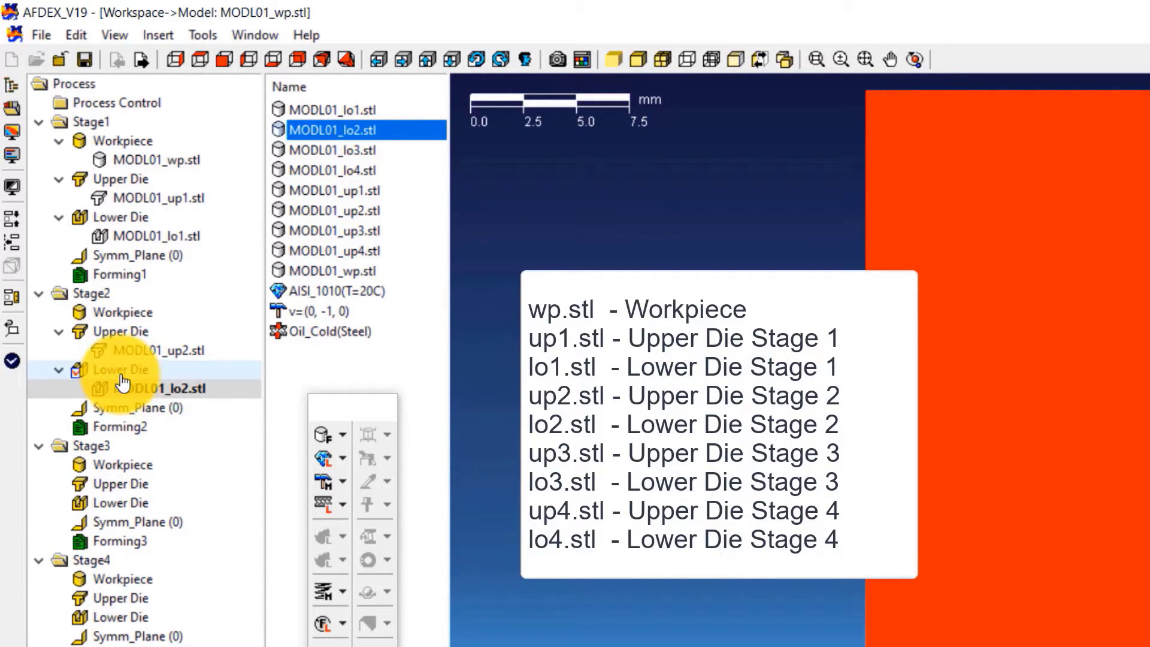
# Assign MODL01_up3.stl to Stage3's upper die and MODL01_lo3.stl to its lower die
pyautogui.click(369, 232)
pyautogui.moveTo(401, 234); pyautogui.dragTo(137, 487)
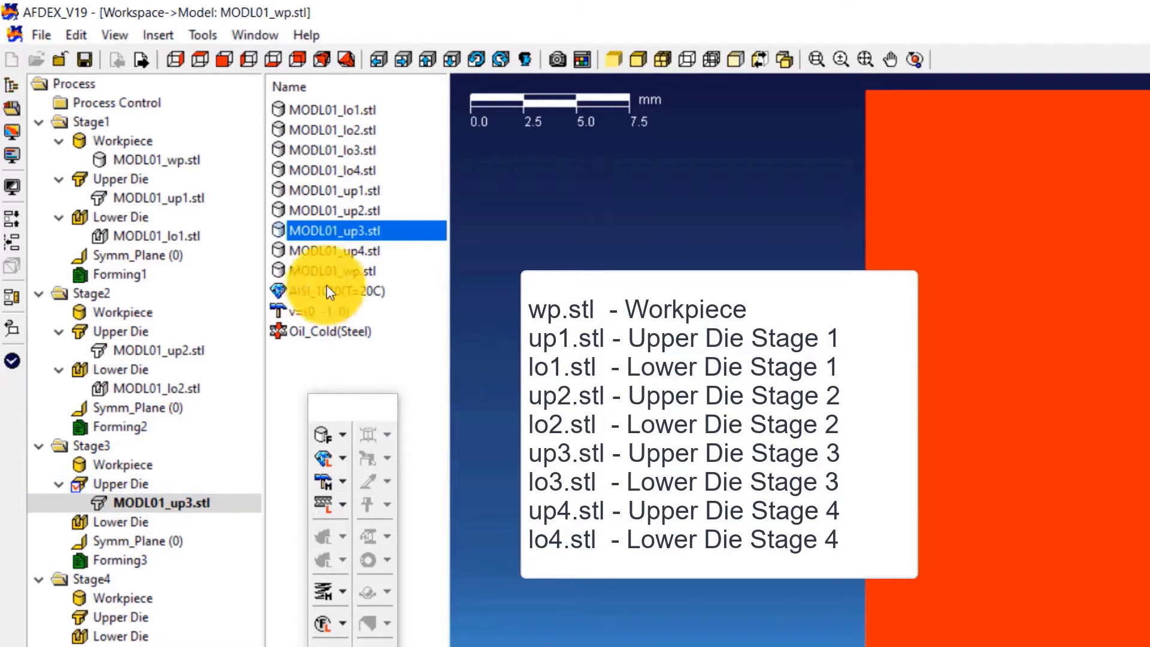
pyautogui.click(368, 150)
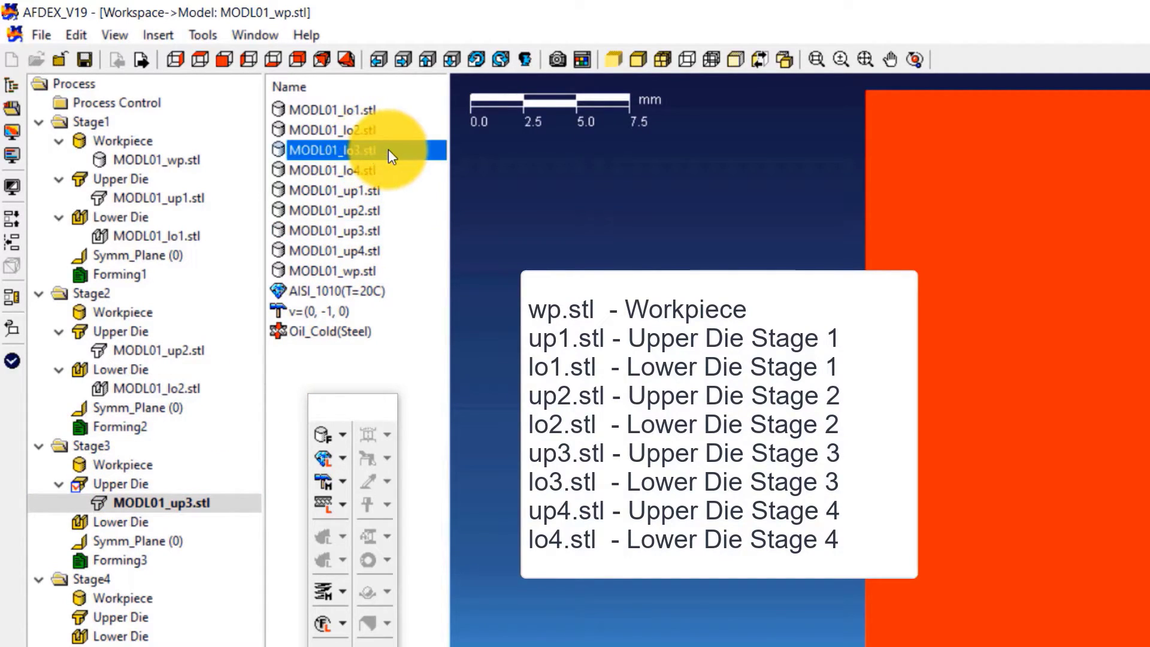
pyautogui.moveTo(388, 149); pyautogui.dragTo(138, 525)
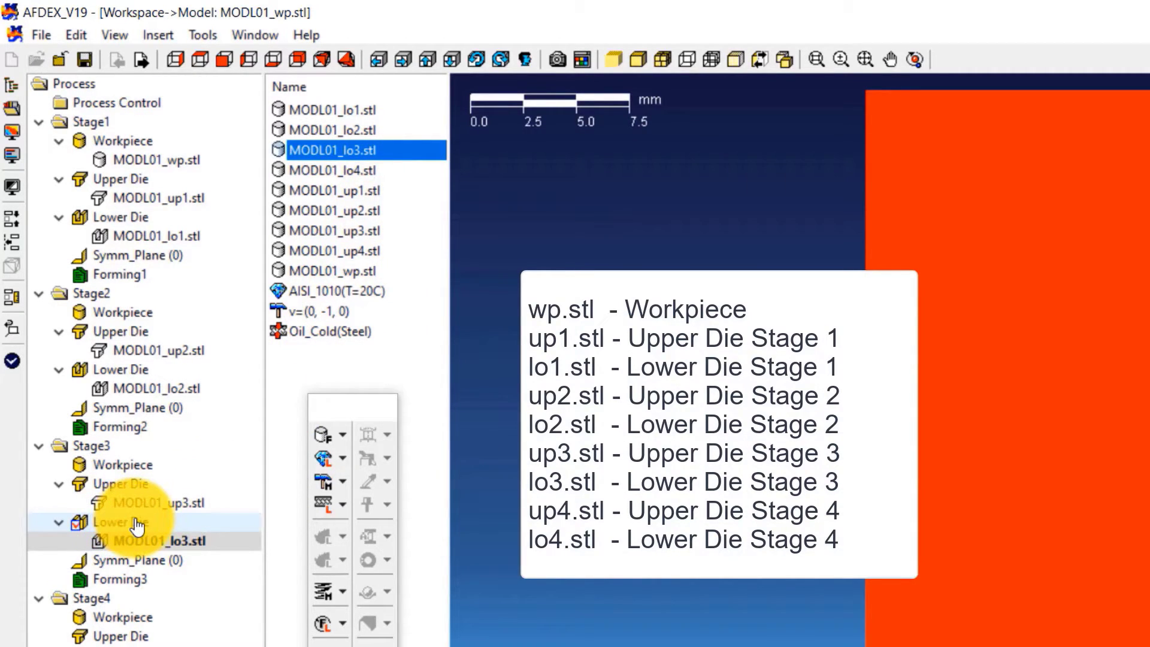
# Assign MODL01_up4.stl to Stage4's upper die and MODL01_lo4.stl to its lower die
pyautogui.click(340, 251)
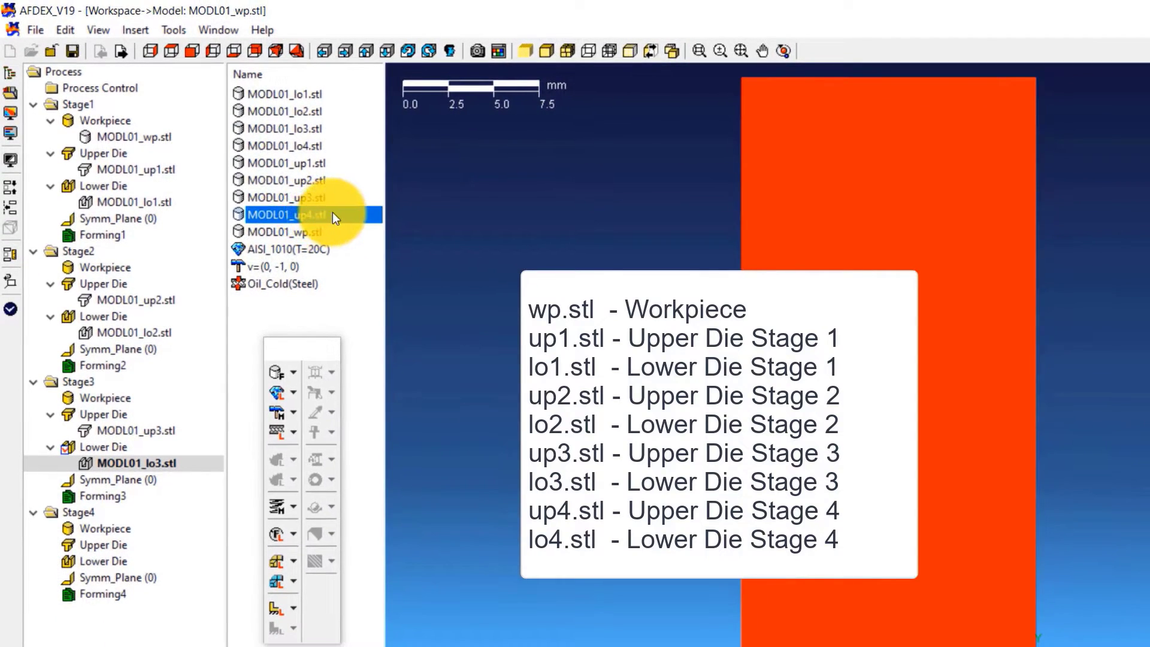
pyautogui.moveTo(338, 218); pyautogui.dragTo(104, 546)
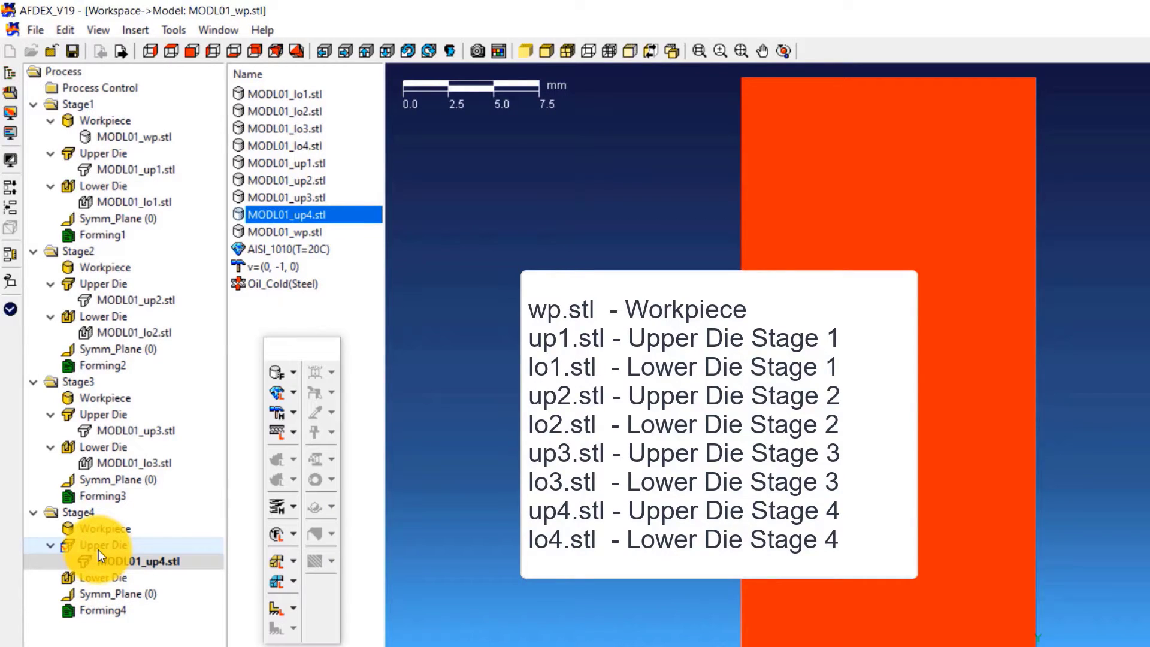
pyautogui.click(323, 146)
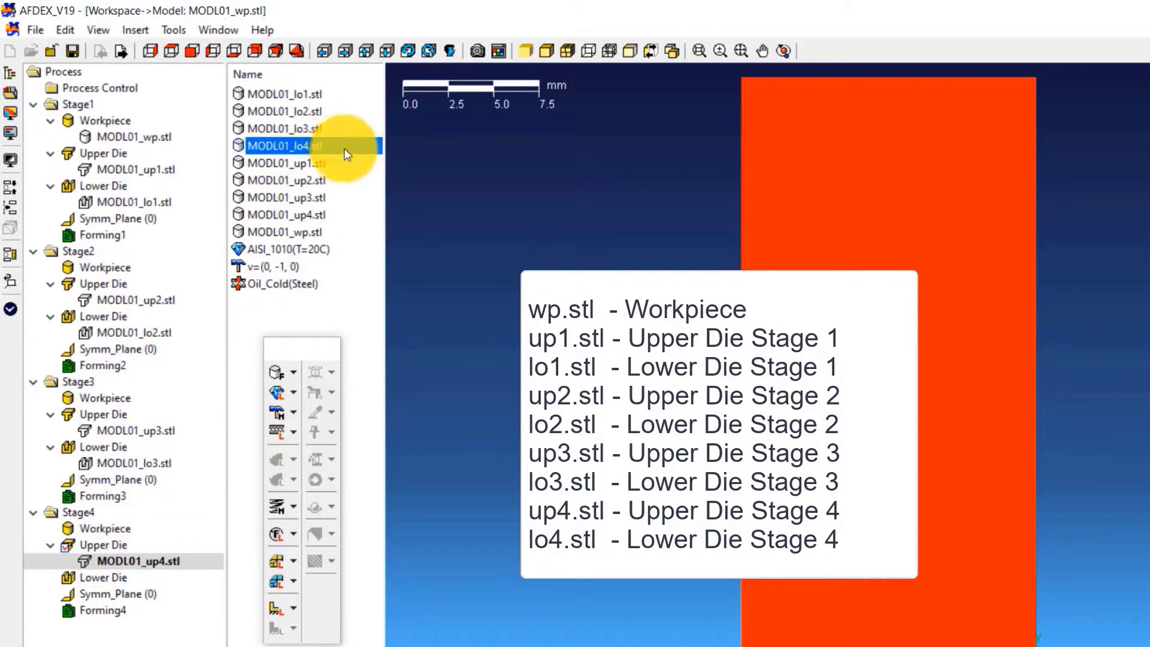
pyautogui.moveTo(342, 145); pyautogui.dragTo(109, 579)
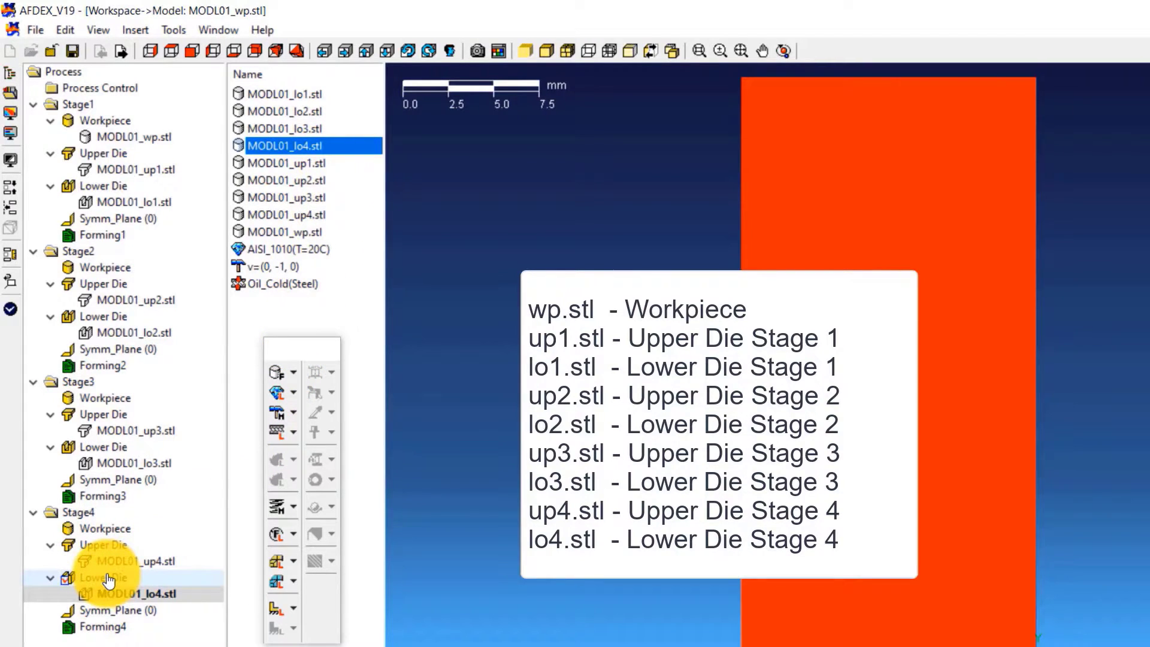
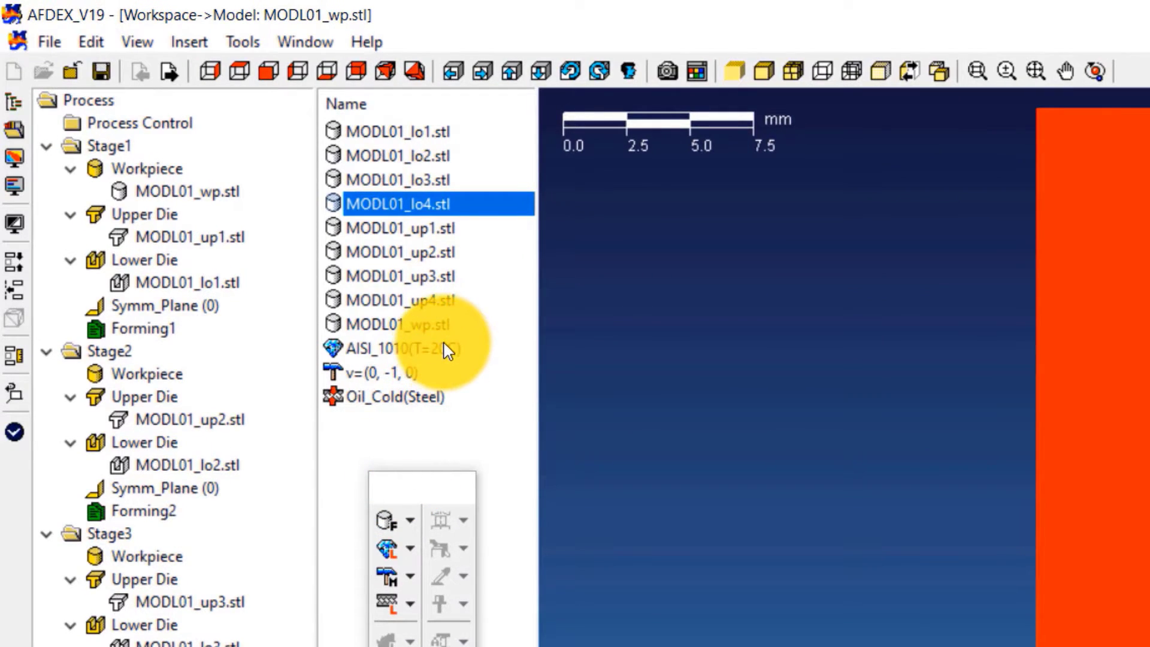
# Apply the AISI_1010(T=20C) material to the workpieces of all stages
pyautogui.click(443, 350)
pyautogui.rightClick(433, 348)
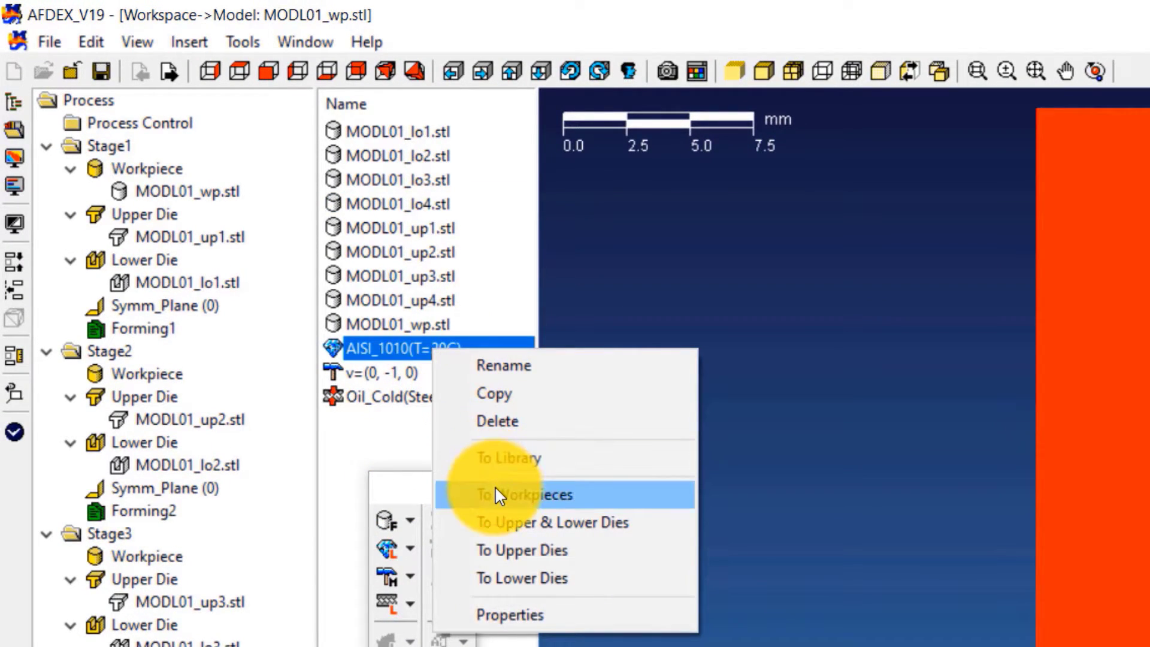
pyautogui.click(496, 492)
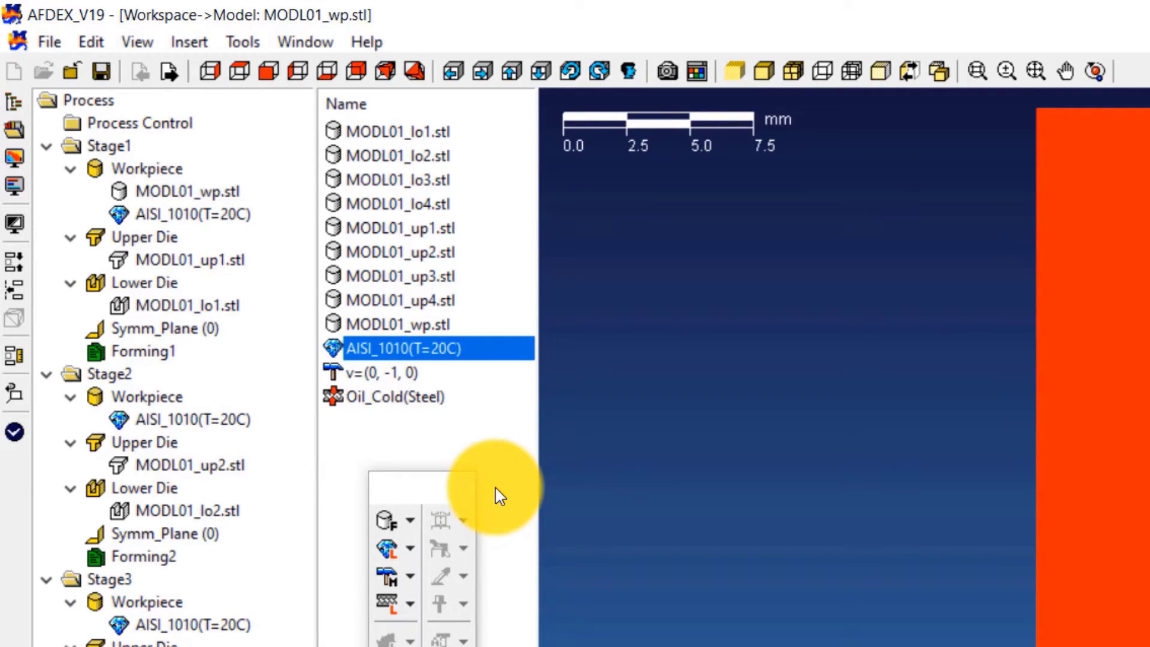
# Apply the v=(0, -1, 0) press motion to the upper dies of all stages
pyautogui.click(392, 373)
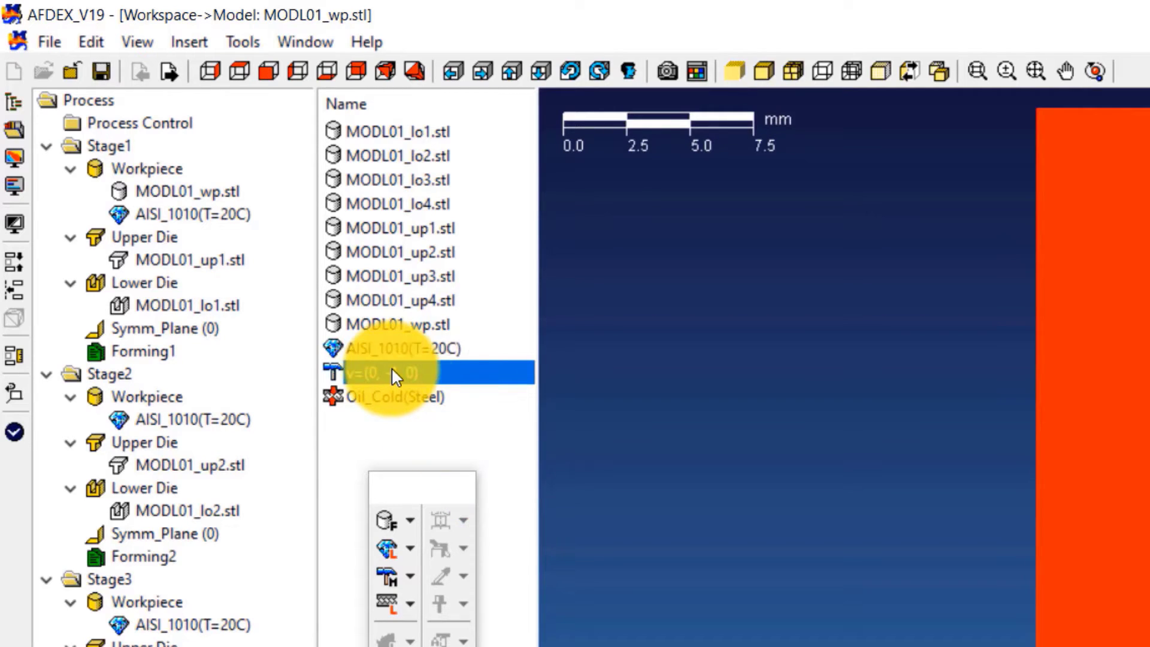
pyautogui.rightClick(442, 382)
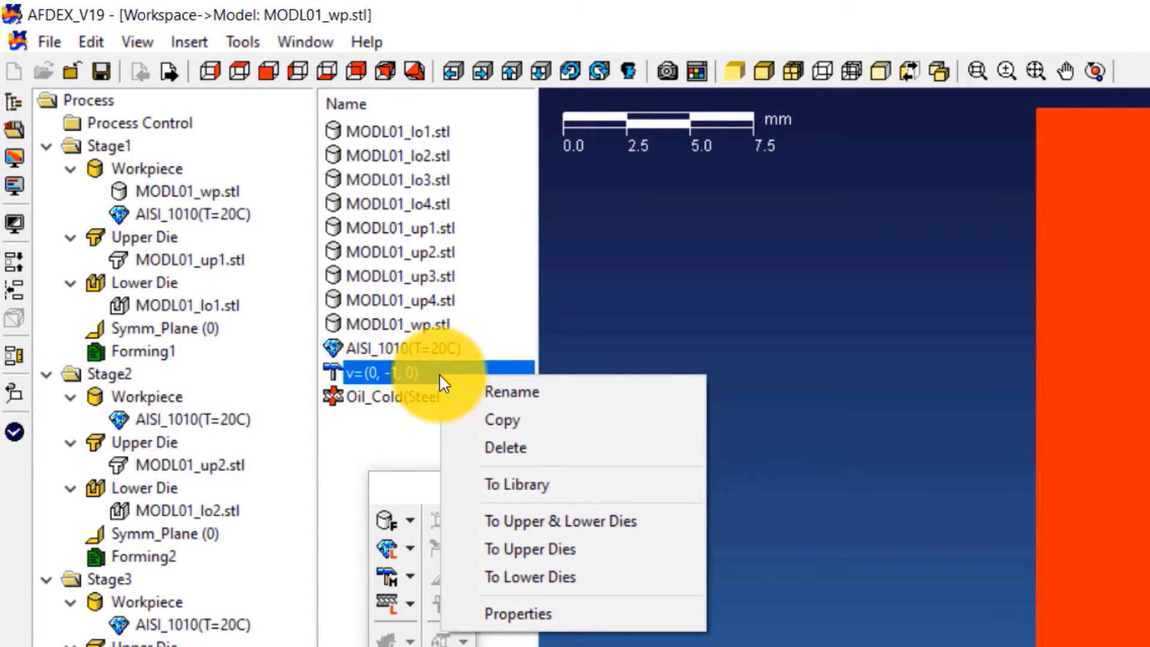
pyautogui.click(485, 549)
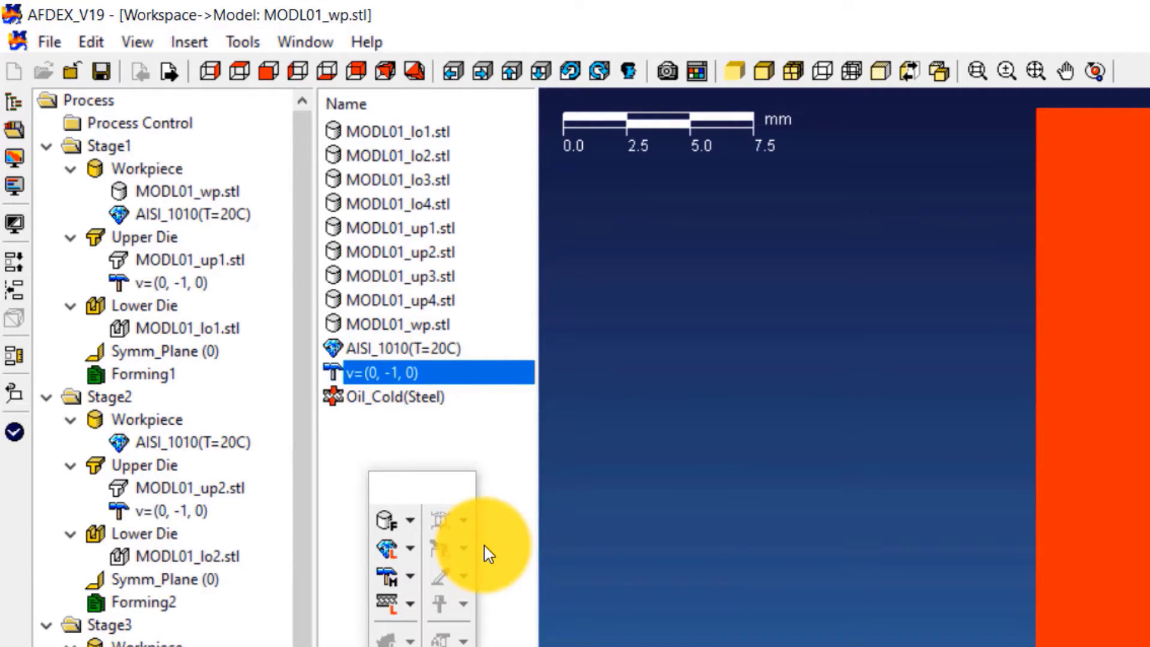
# Apply the Oil_Cold(Steel) friction condition to the upper and lower dies of all stages
pyautogui.click(417, 398)
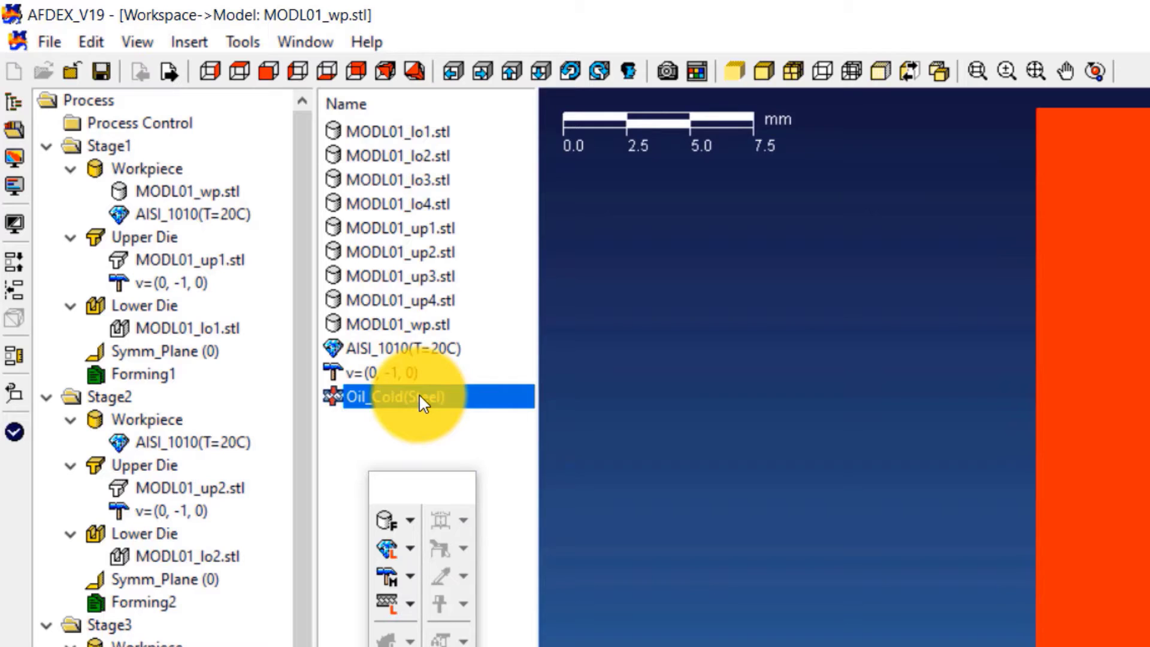
pyautogui.rightClick(419, 398)
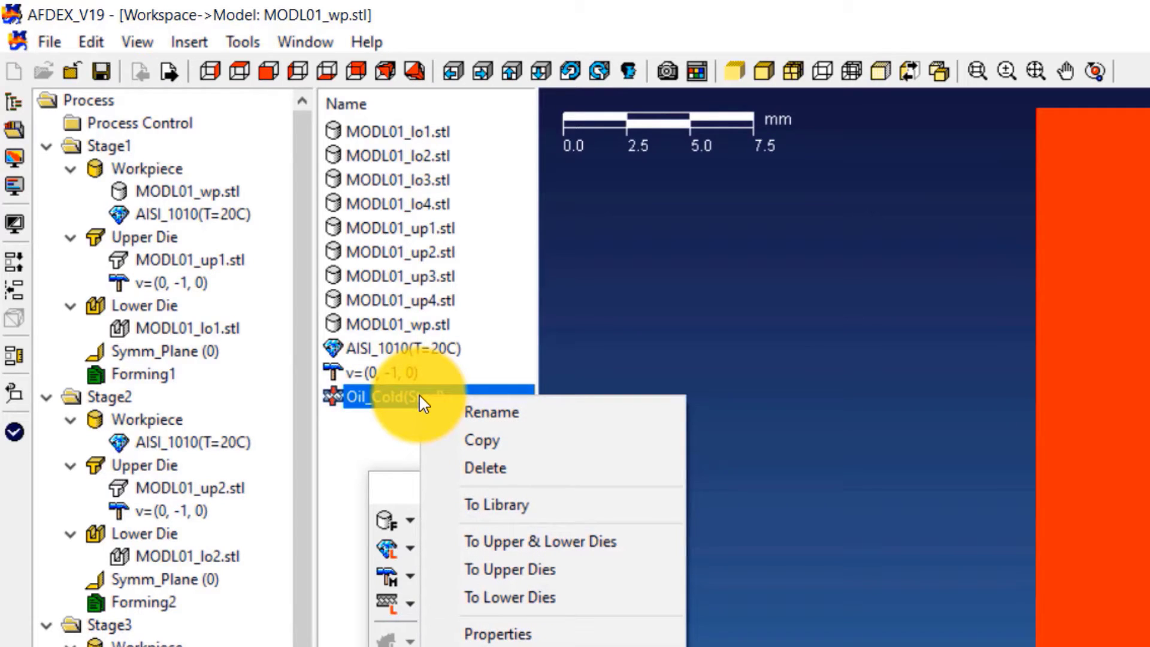
pyautogui.click(502, 541)
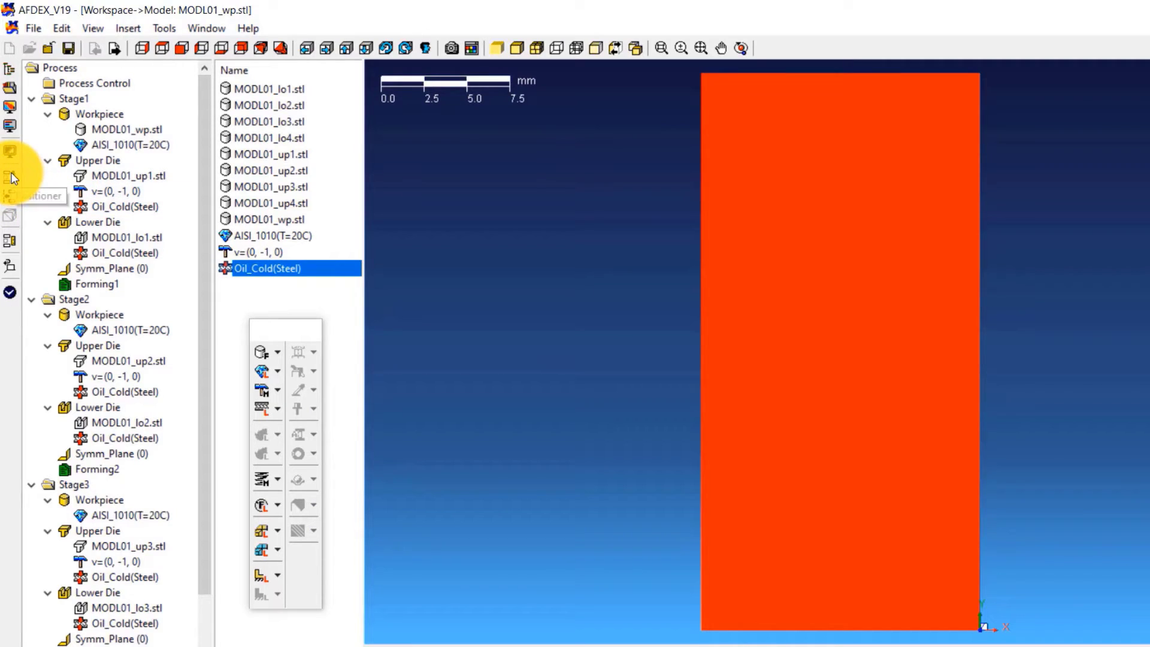
# Auto-position Stage1's workpiece and dies with the Positioner, declining to initialize all stages, and accept the placement
pyautogui.click(106, 104)
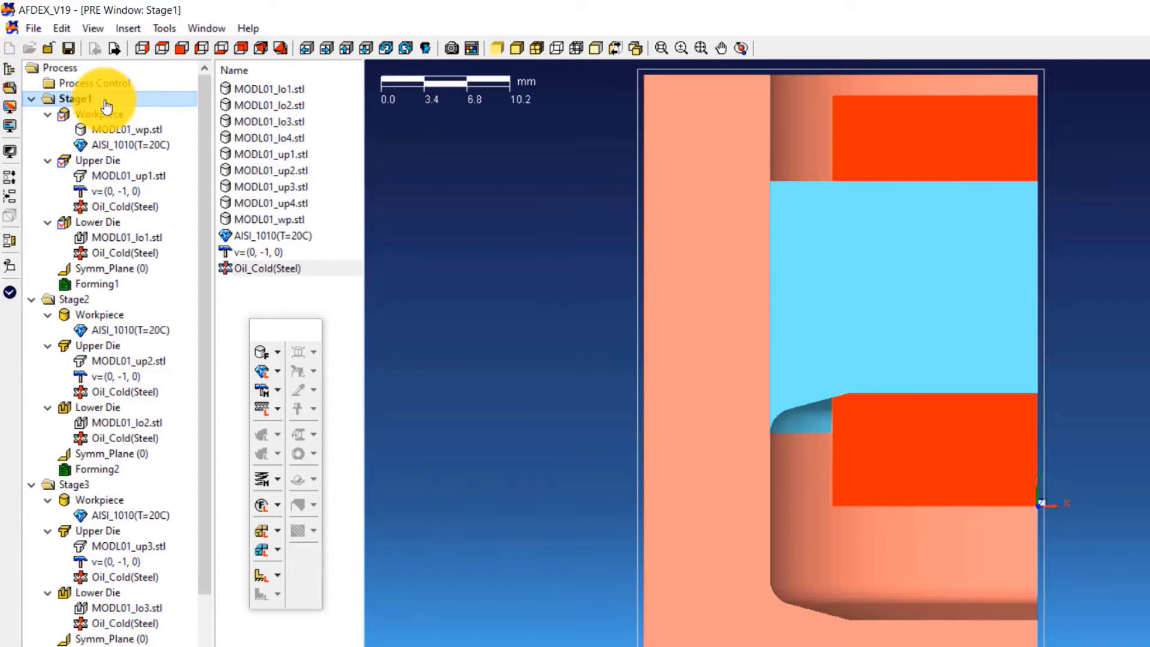
pyautogui.click(12, 177)
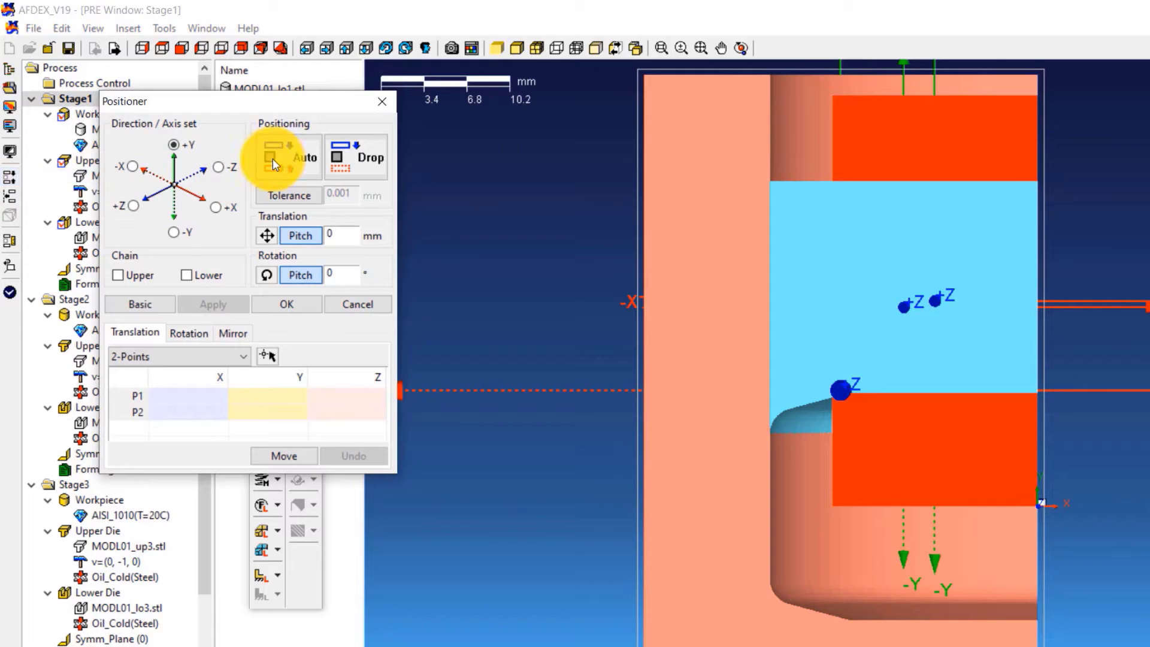
pyautogui.click(274, 158)
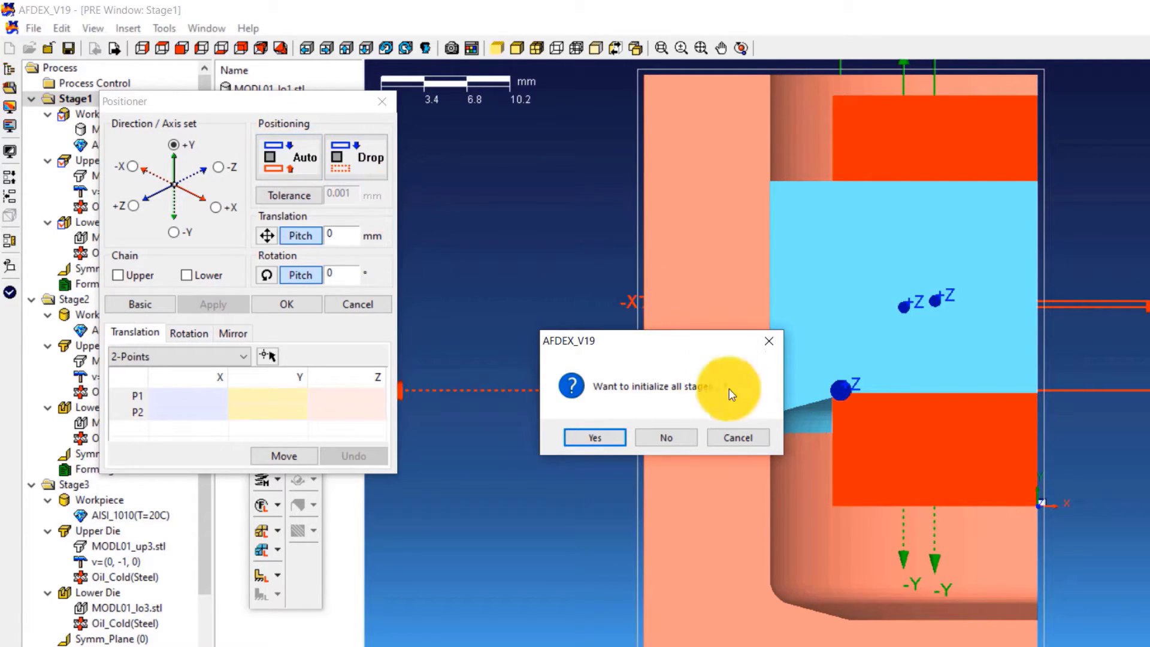
pyautogui.click(667, 436)
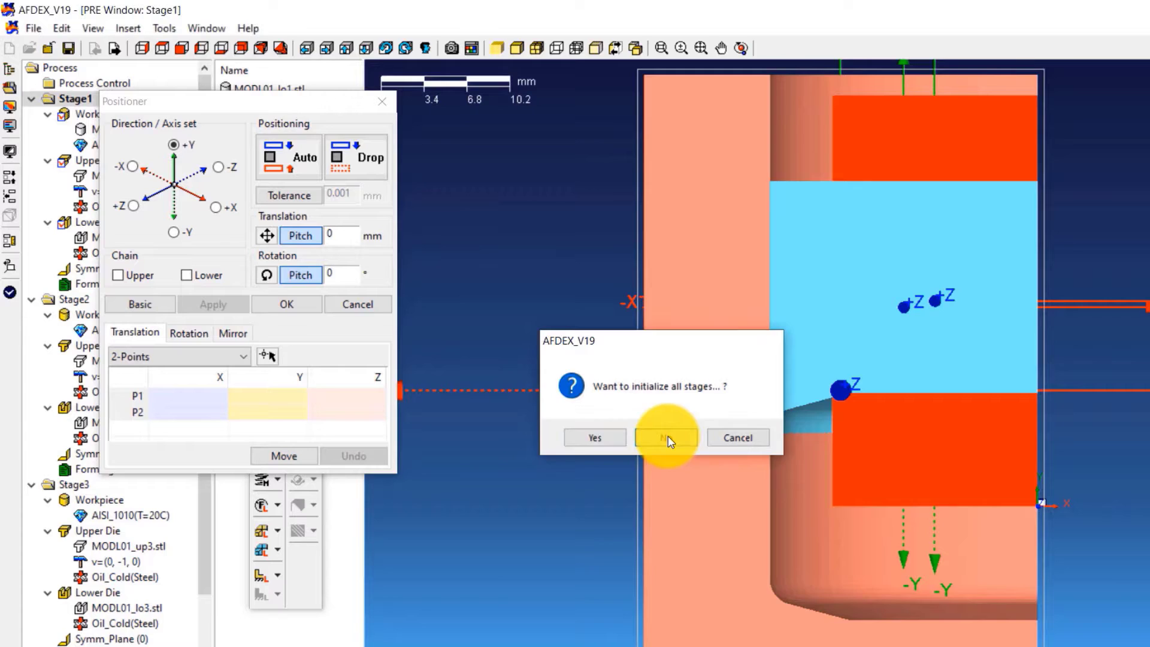
pyautogui.click(286, 305)
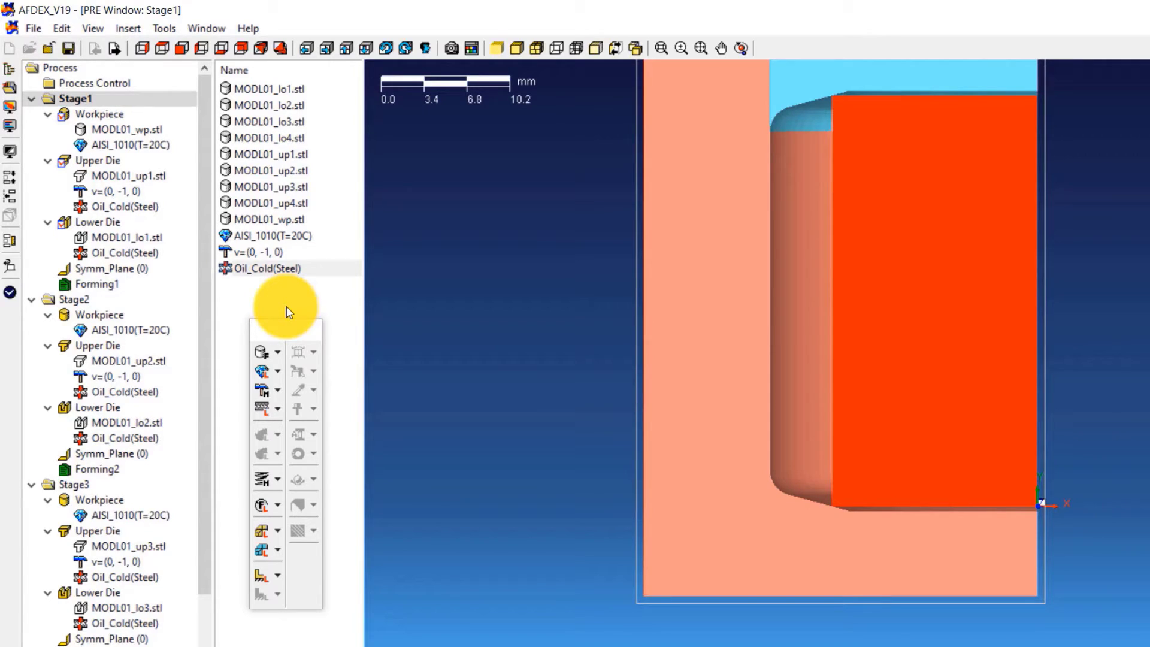
# Define the two flat cut faces of Stage1's workpiece as symmetry planes
pyautogui.doubleClick(150, 274)
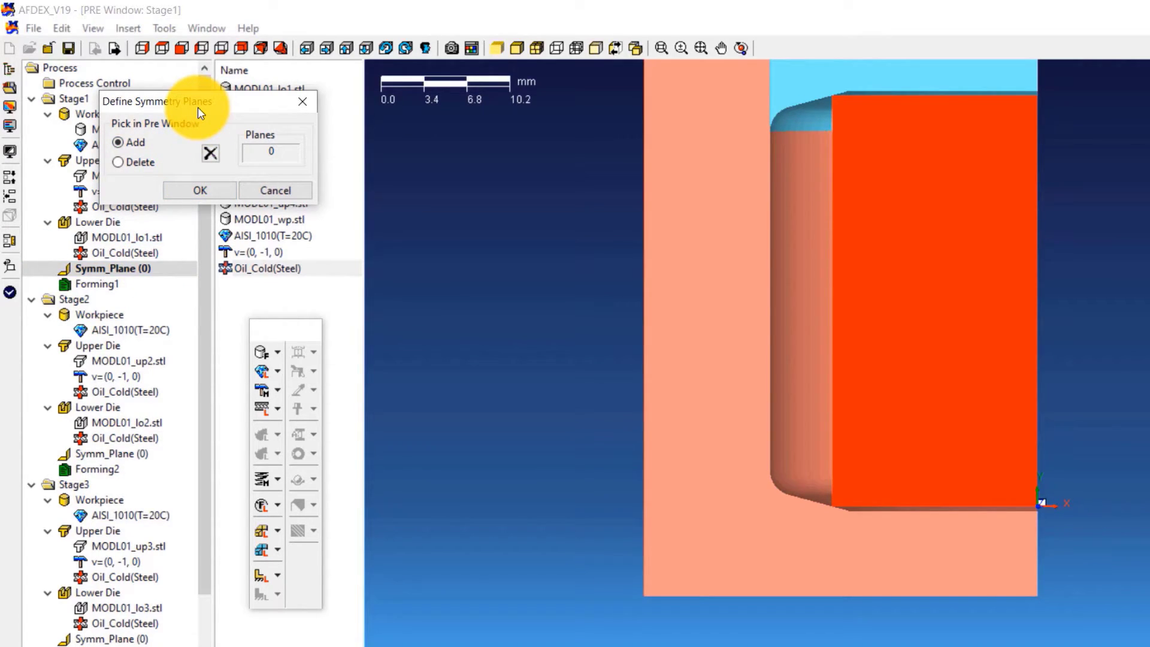
pyautogui.click(722, 50)
pyautogui.moveTo(898, 317); pyautogui.dragTo(661, 331)
pyautogui.click(741, 49)
pyautogui.moveTo(748, 353); pyautogui.dragTo(561, 370)
pyautogui.click(559, 364)
pyautogui.click(663, 350)
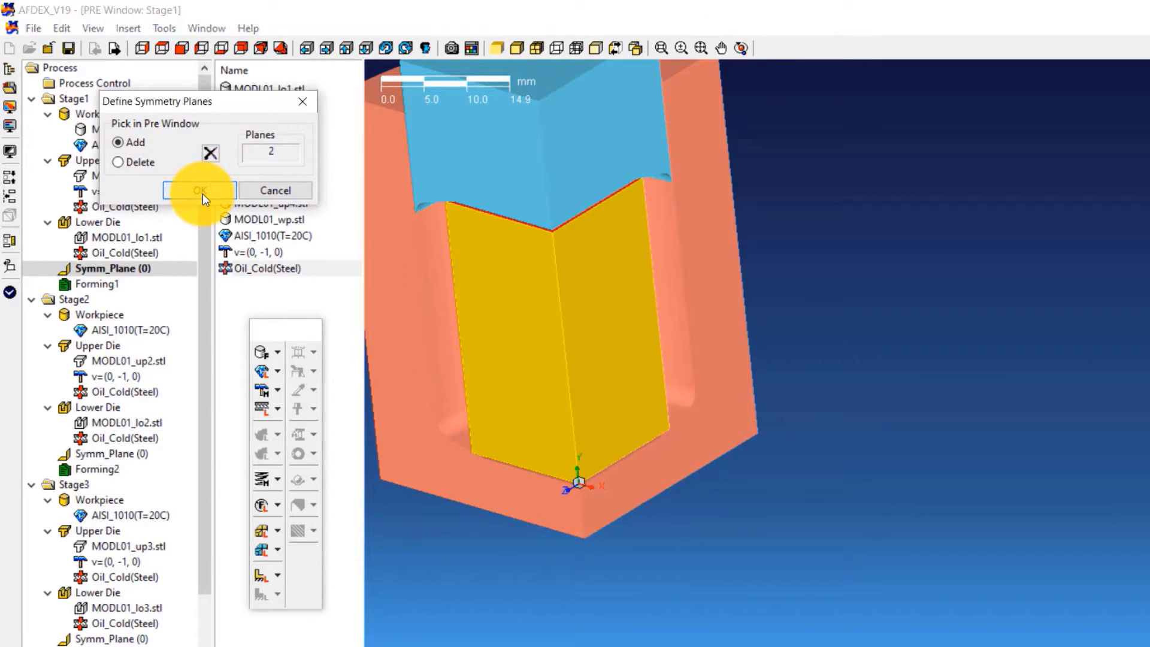
pyautogui.click(201, 190)
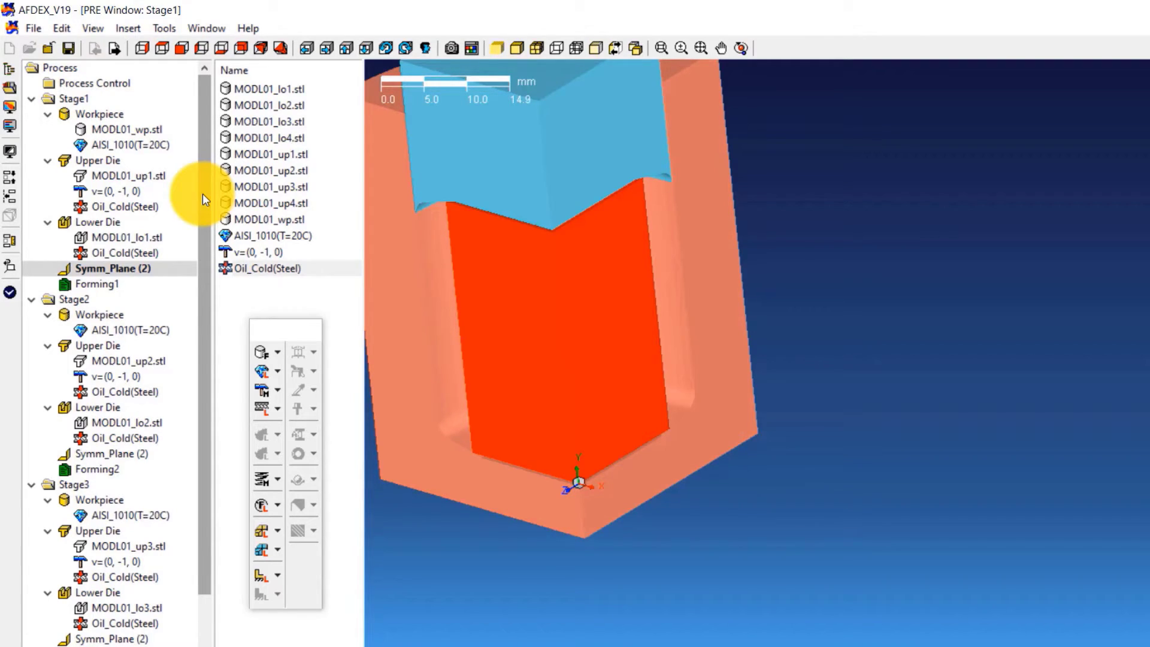
# Set Forming1's stroke stop criterion to a Y-direction distance of 20.0 mm
pyautogui.click(103, 290)
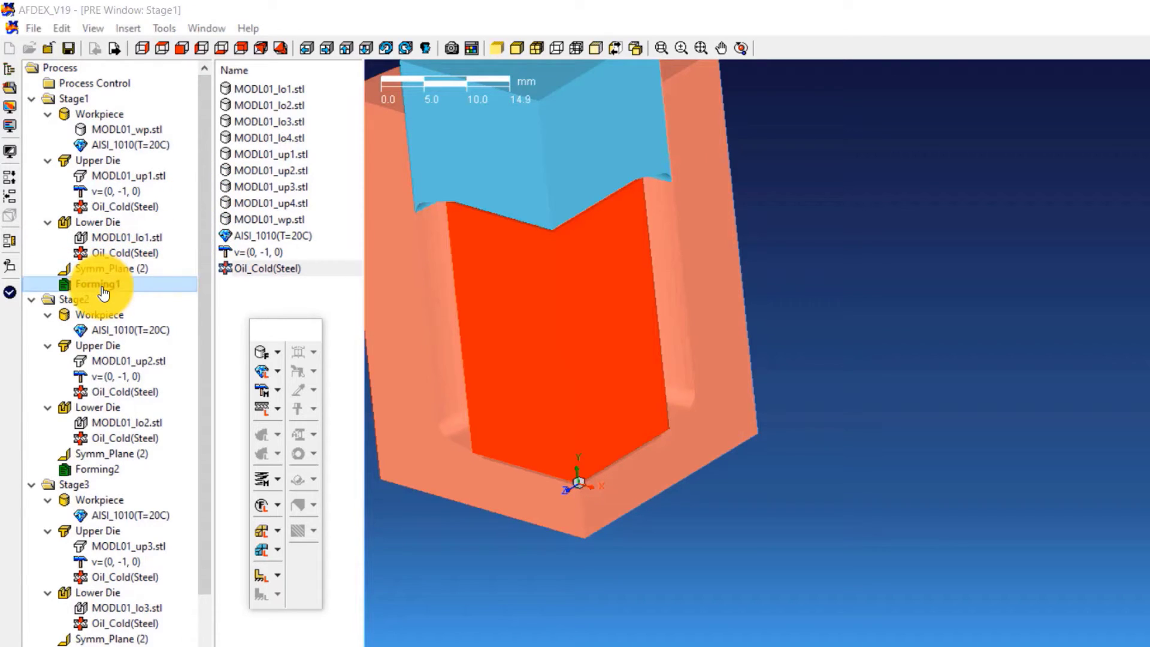
pyautogui.doubleClick(103, 291)
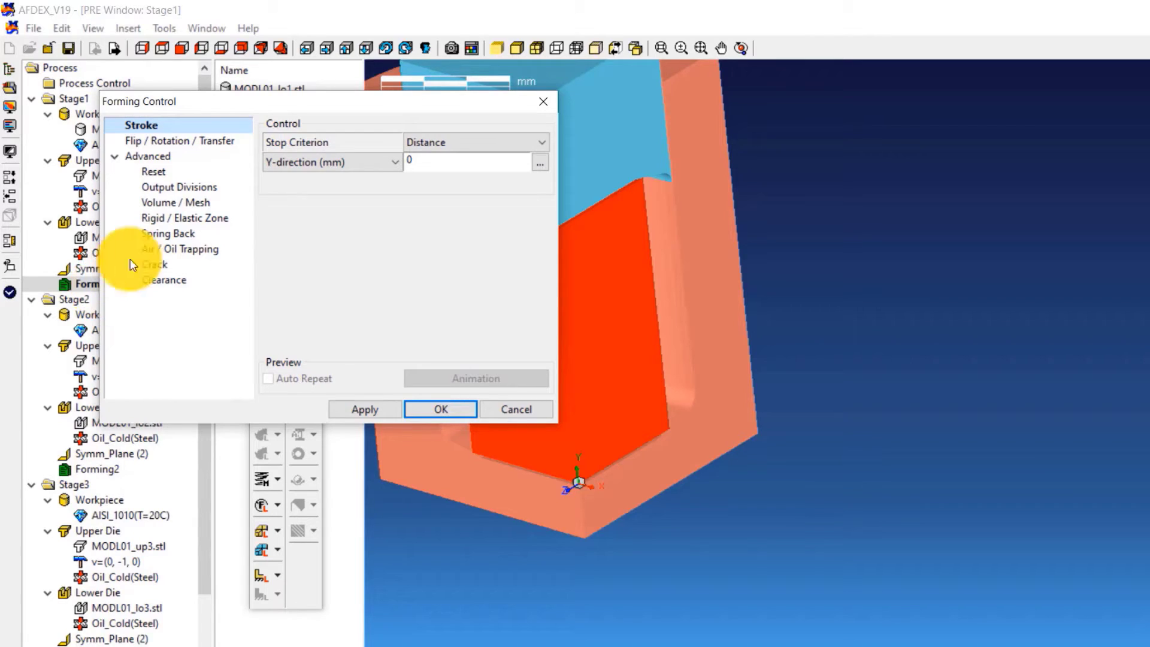
pyautogui.moveTo(296, 102); pyautogui.dragTo(252, 90)
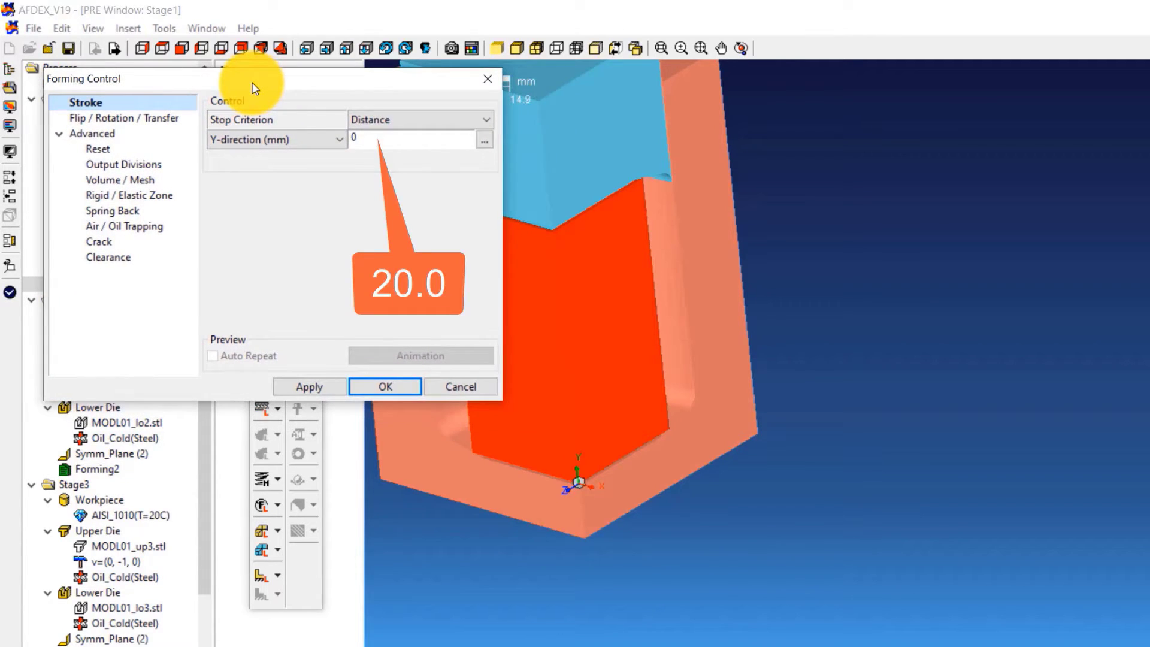
pyautogui.moveTo(392, 142); pyautogui.dragTo(350, 141)
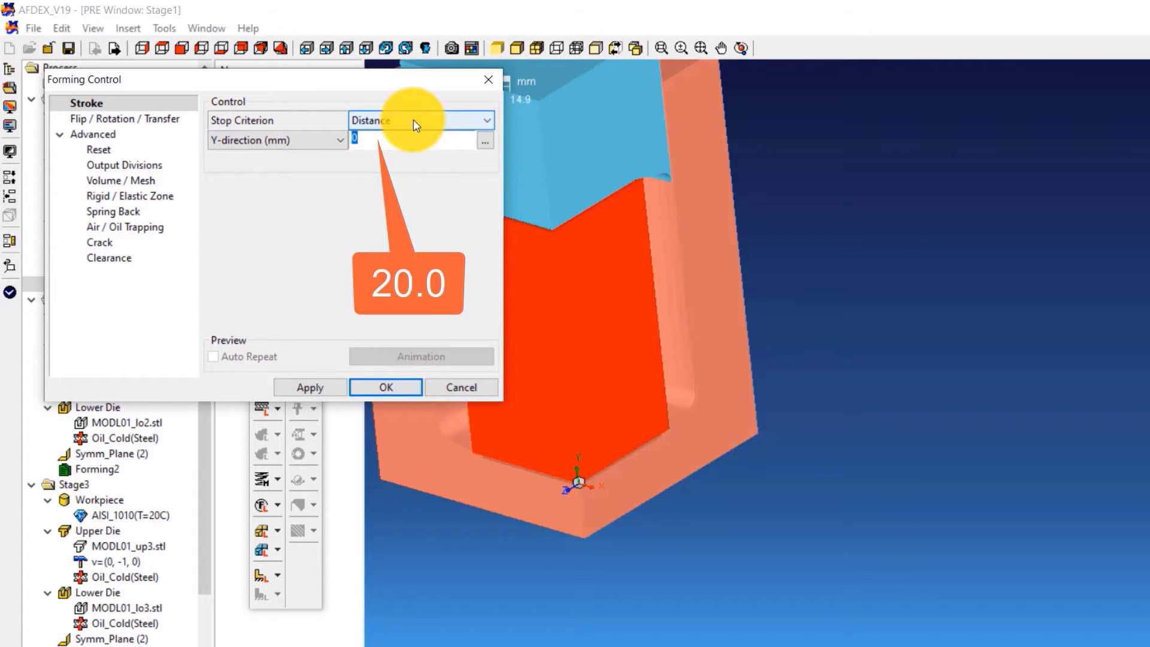
pyautogui.write('20.0')
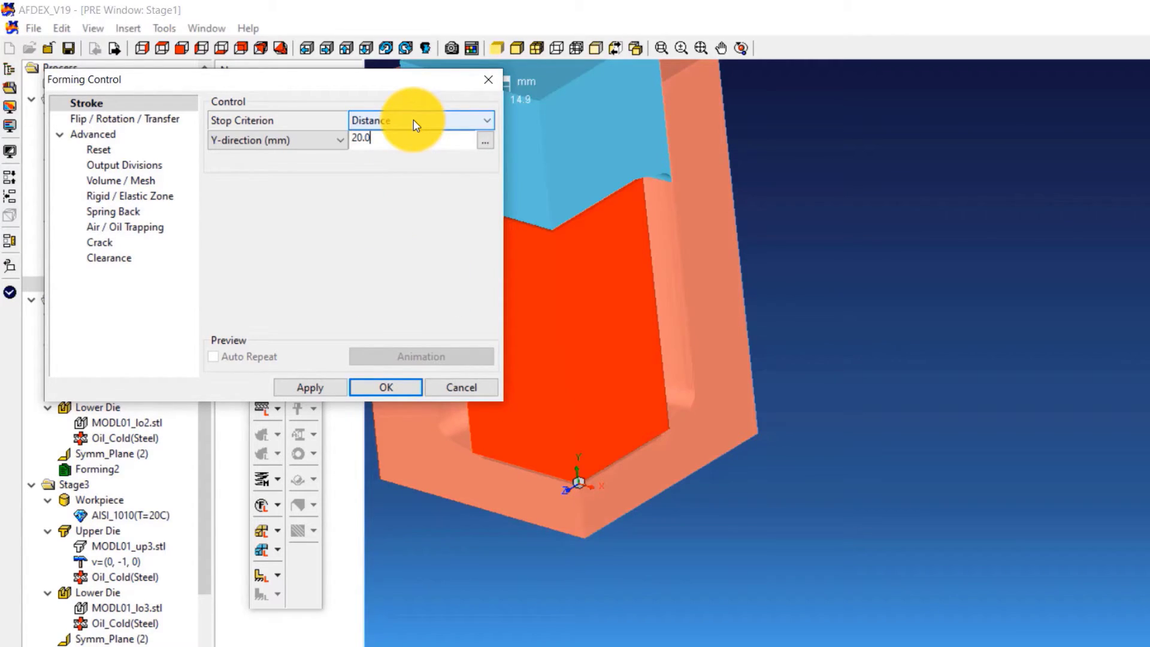
# Define Forming1's stroke control nodes from the upper die's lowest centre corner to the lower die's cavity centre corner, and accept the forming settings
pyautogui.press('Return')
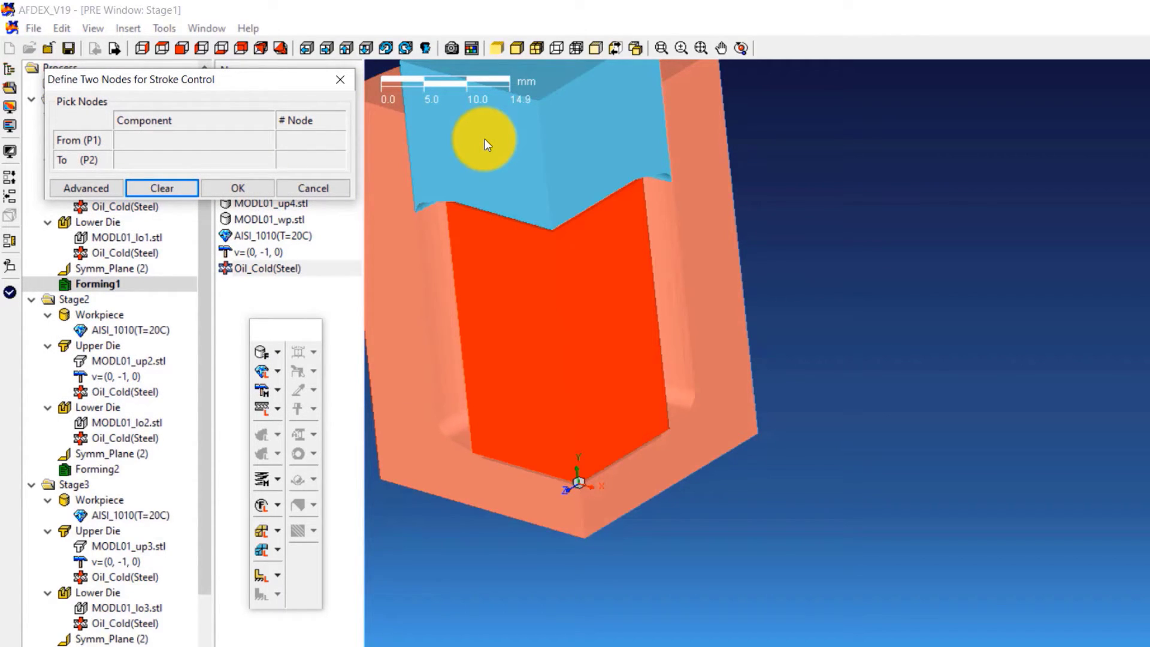
pyautogui.click(551, 229)
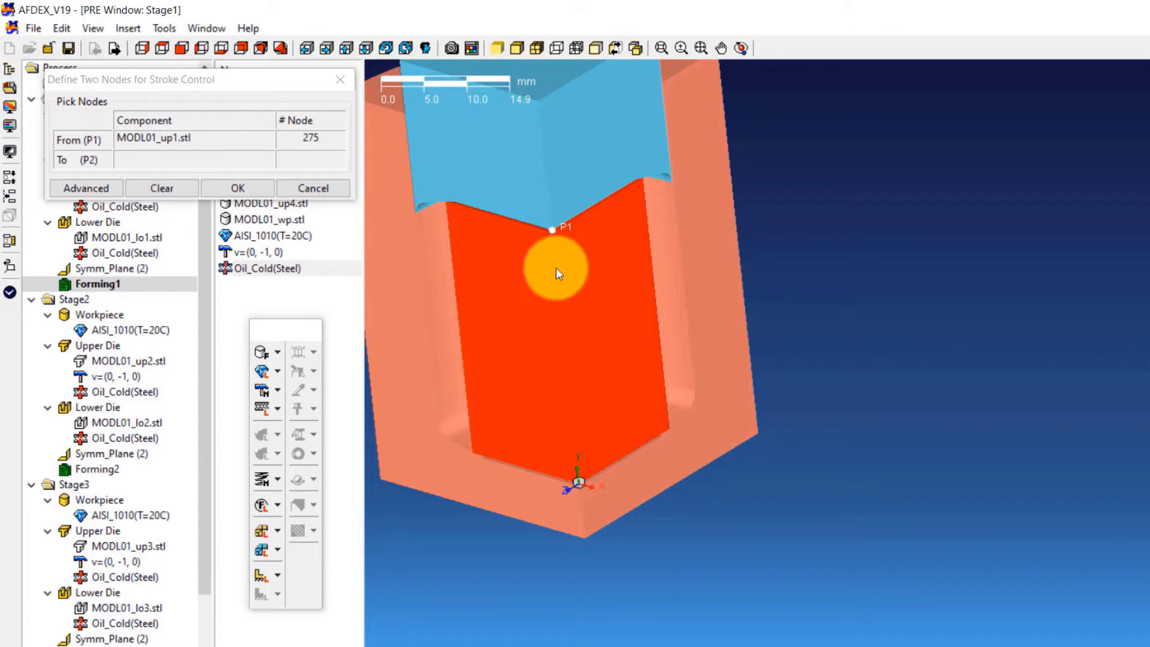
pyautogui.click(579, 489)
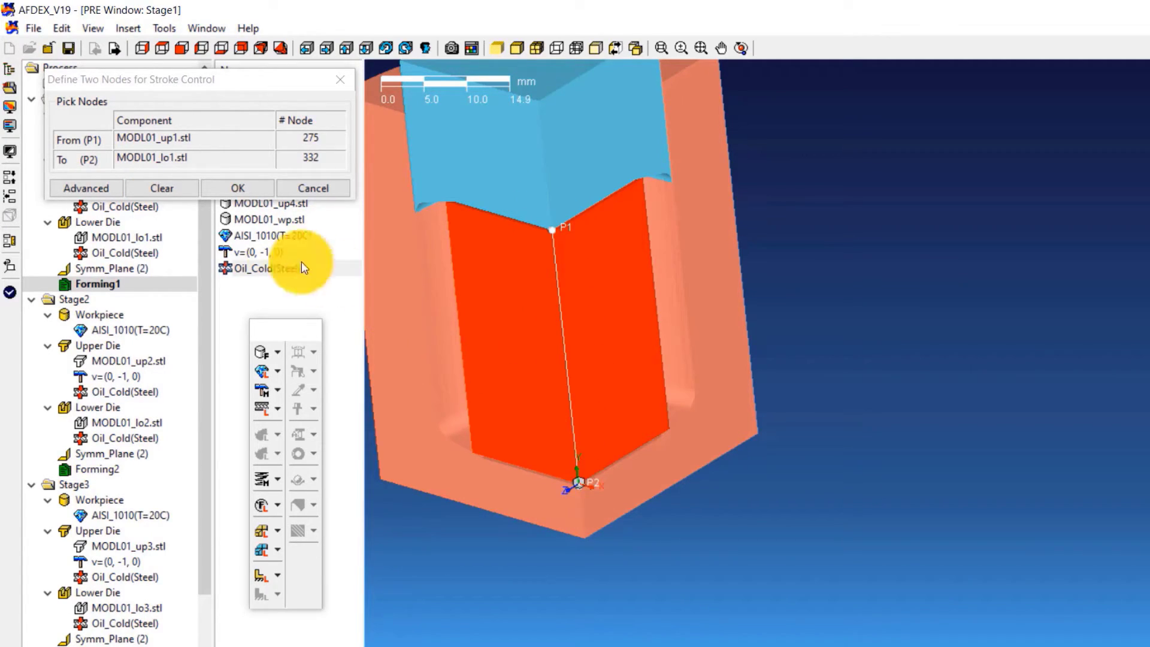
pyautogui.click(250, 186)
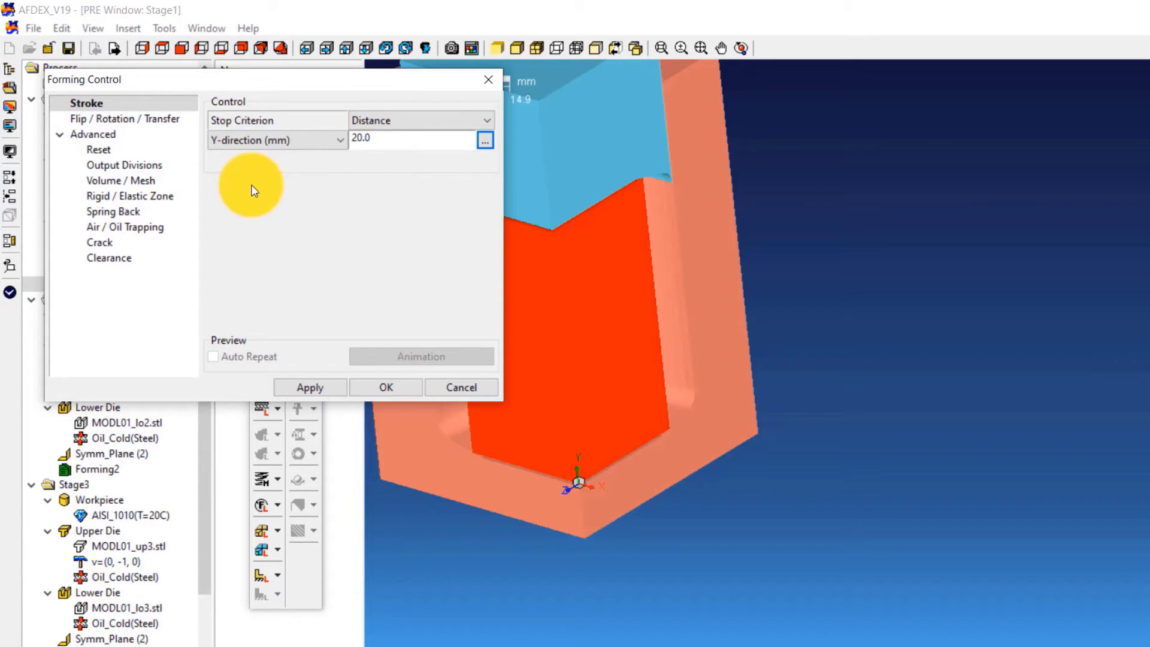
pyautogui.click(386, 389)
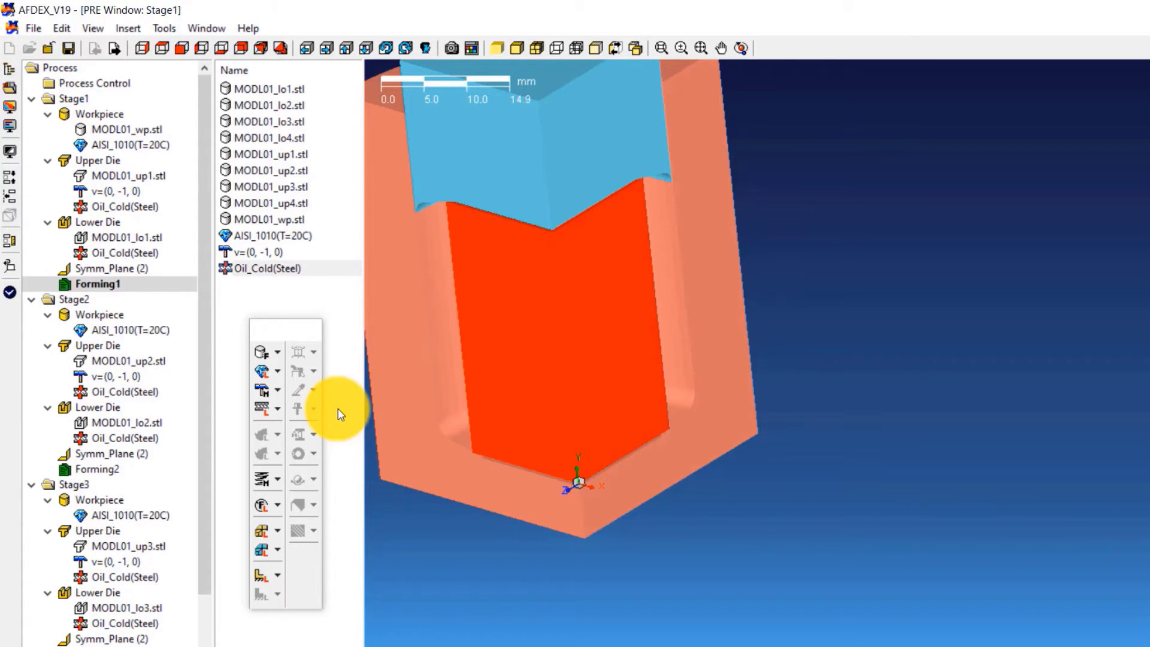
# Set Forming2's stroke stop criterion to a Y-direction distance of 16.8 mm
pyautogui.click(115, 474)
pyautogui.doubleClick(117, 475)
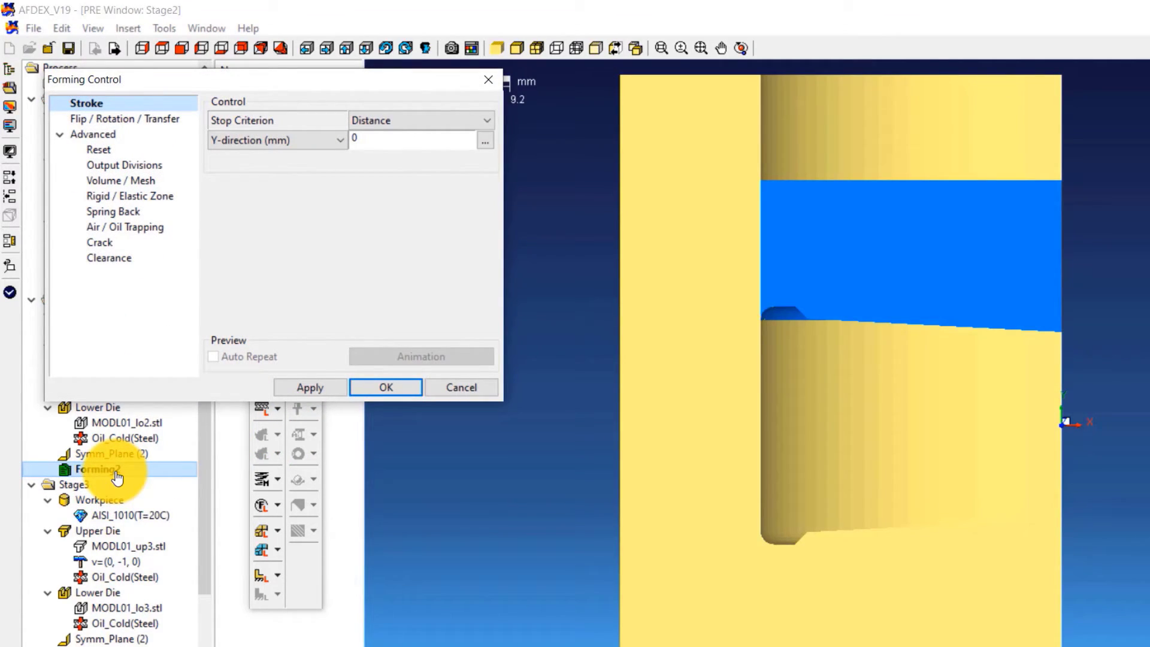
pyautogui.doubleClick(385, 138)
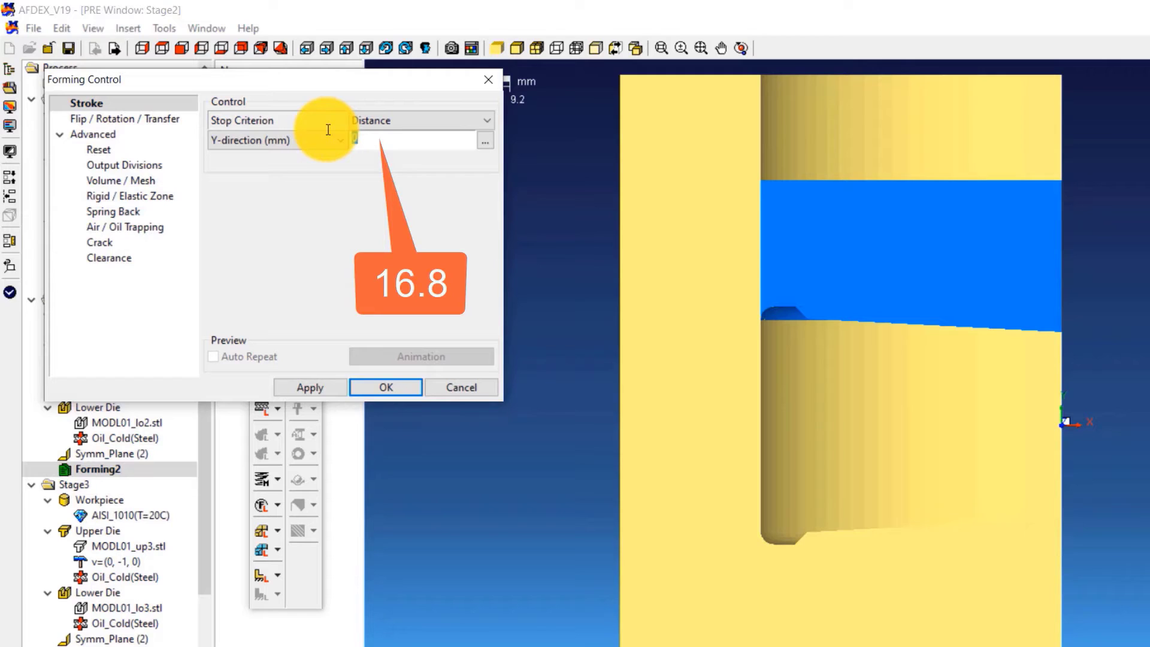
pyautogui.write('16.8')
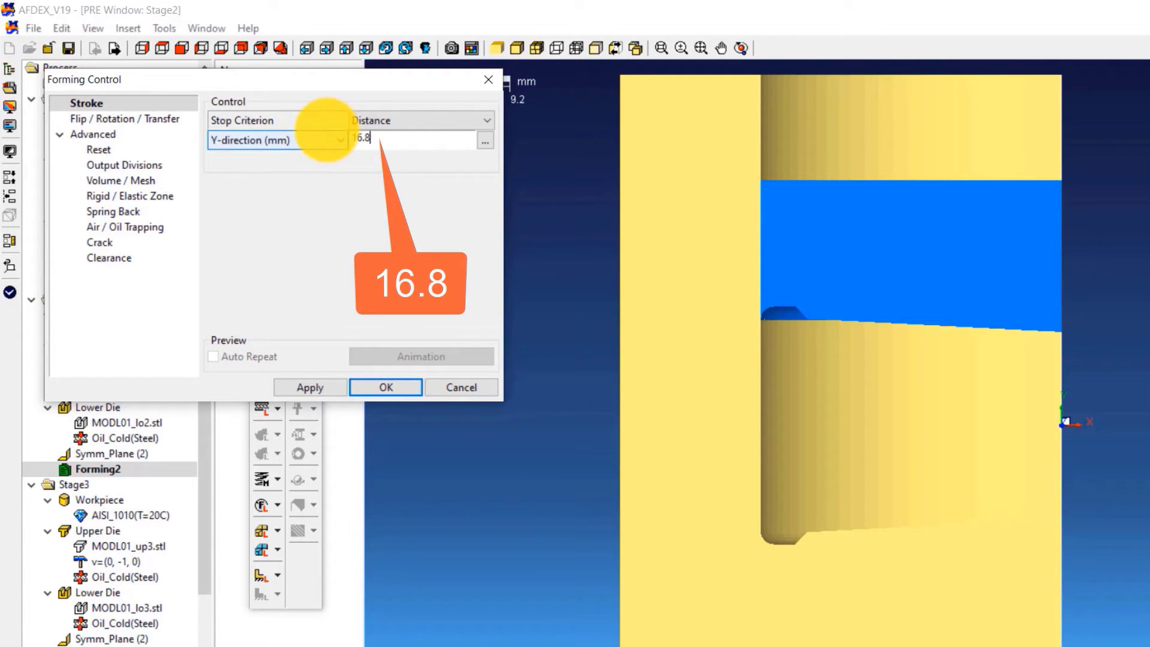
# Define Forming2's two stroke control nodes at the centre corners of MODL01_up2.stl and the lower die cavity, and accept the forming settings
pyautogui.click(486, 142)
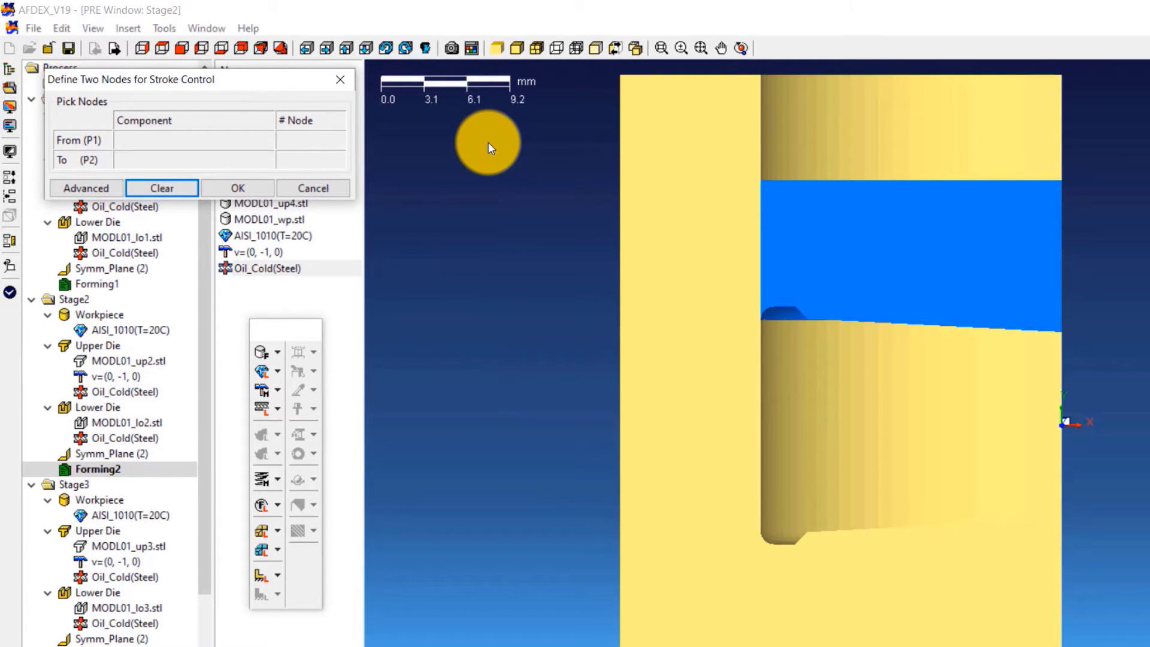
pyautogui.scroll(-3, 1045, 312)
pyautogui.moveTo(1045, 311)
pyautogui.mouseDown(button='middle')
pyautogui.moveTo(956, 378)
pyautogui.moveTo(824, 371)
pyautogui.mouseUp(button='middle')
pyautogui.click(716, 315)
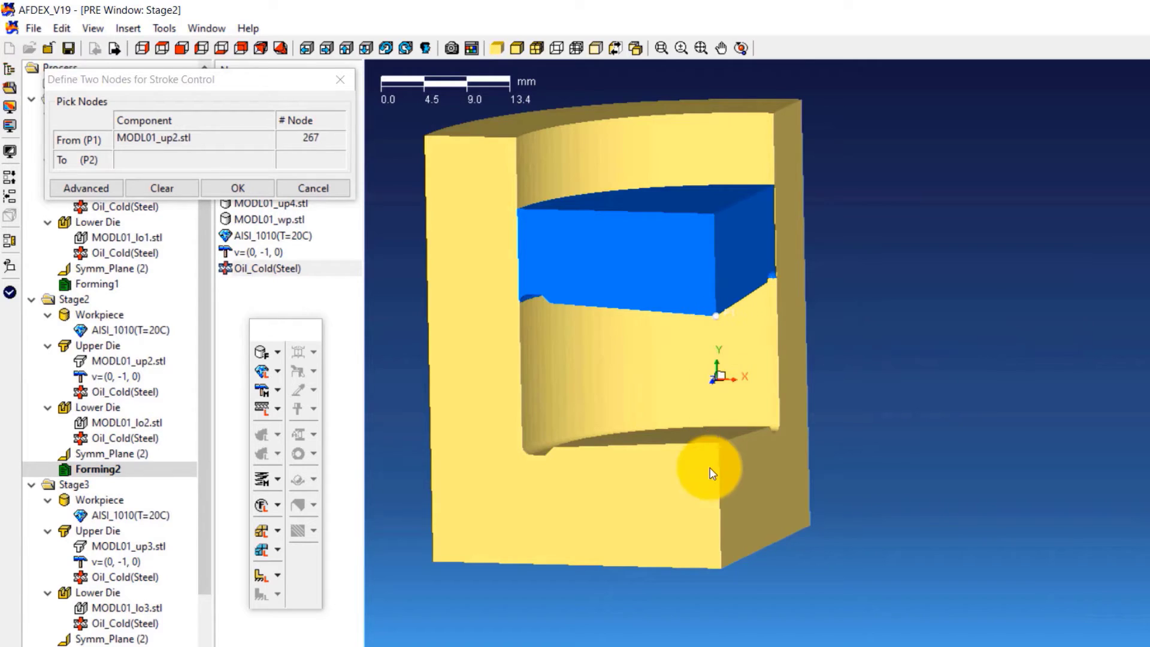
pyautogui.click(718, 442)
pyautogui.click(226, 188)
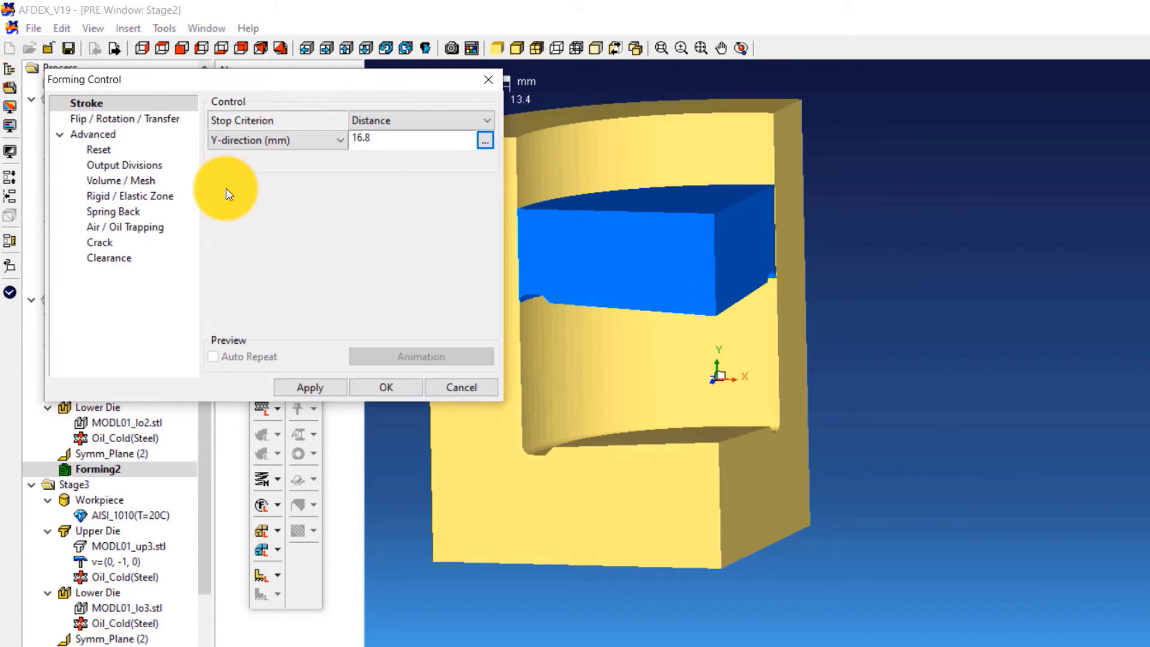
pyautogui.click(375, 396)
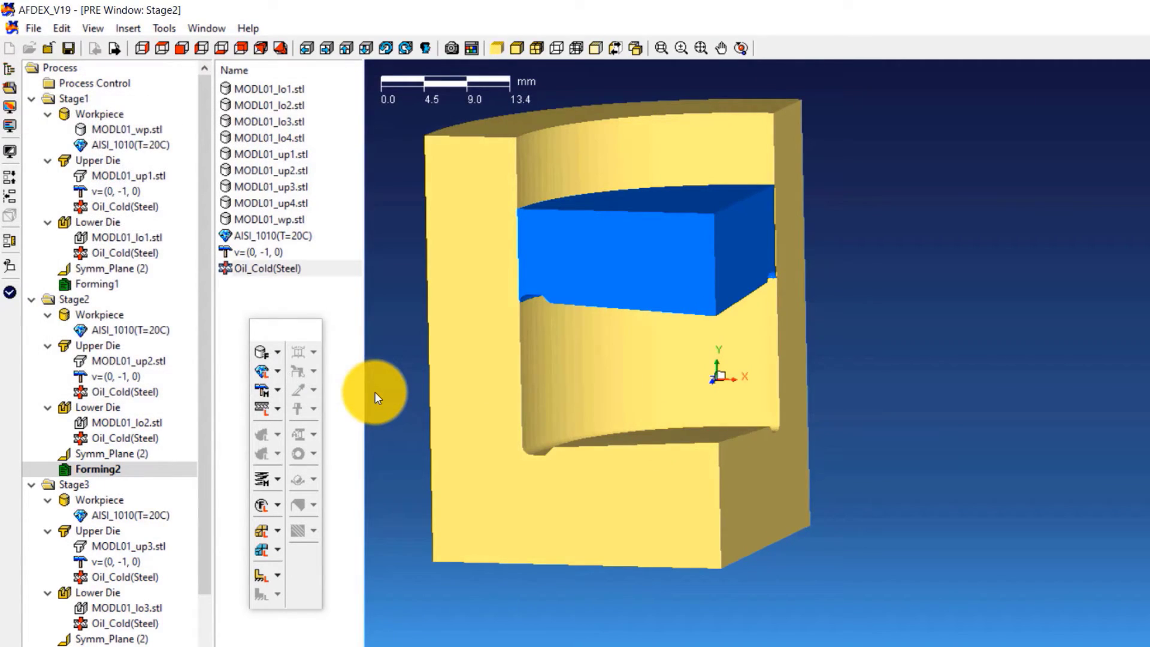
# Set Forming3's stroke stop criterion to a Y-direction distance of 12.5 mm
pyautogui.moveTo(203, 350); pyautogui.dragTo(188, 464)
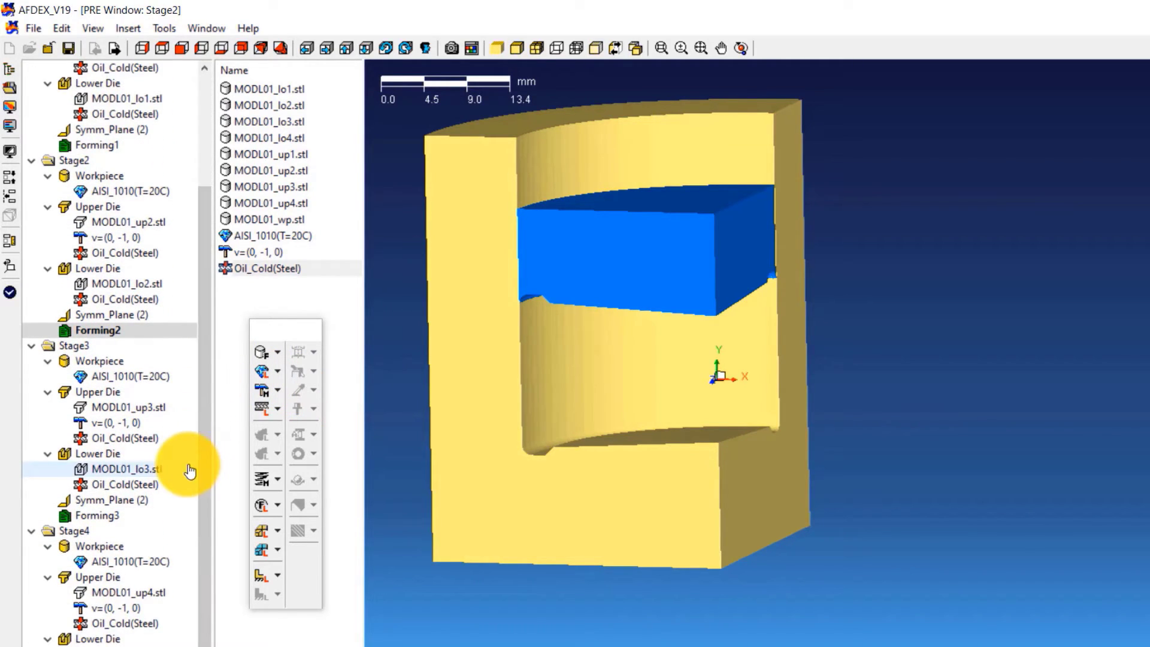
pyautogui.doubleClick(112, 516)
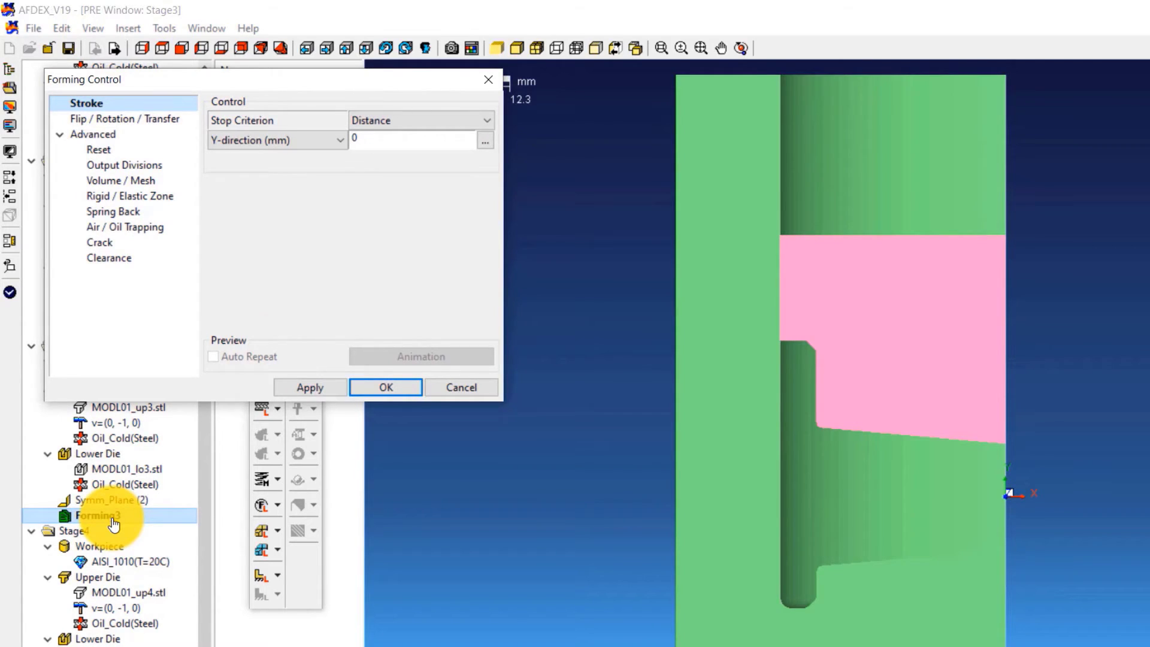
pyautogui.click(376, 140)
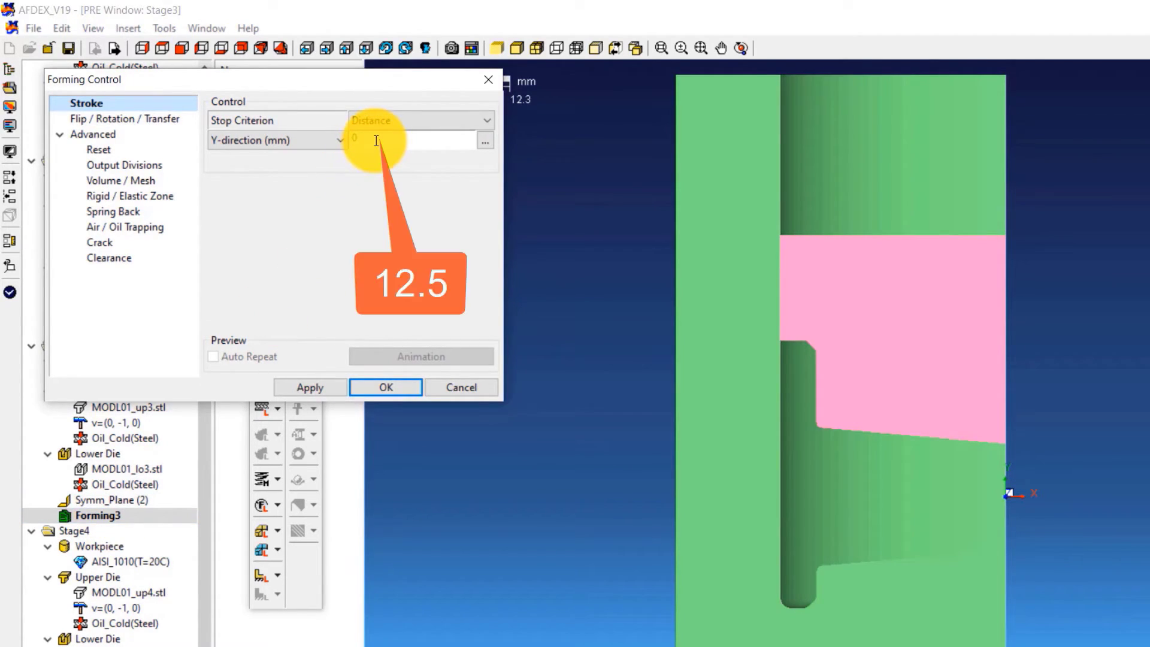
pyautogui.write('12')
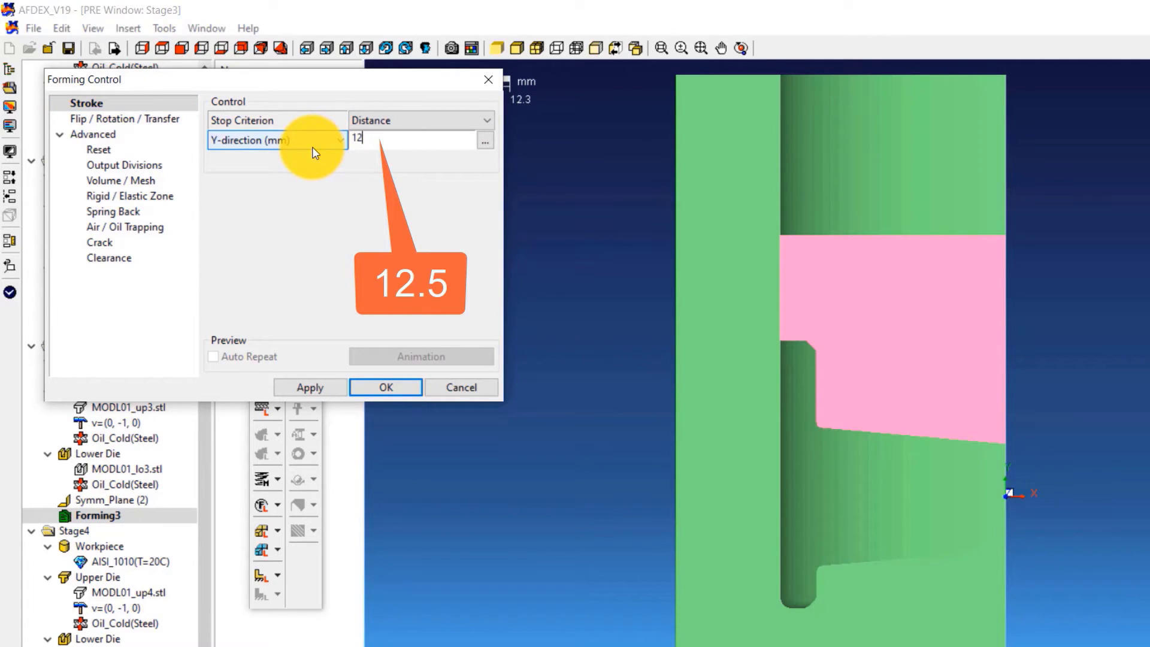
pyautogui.write('.5')
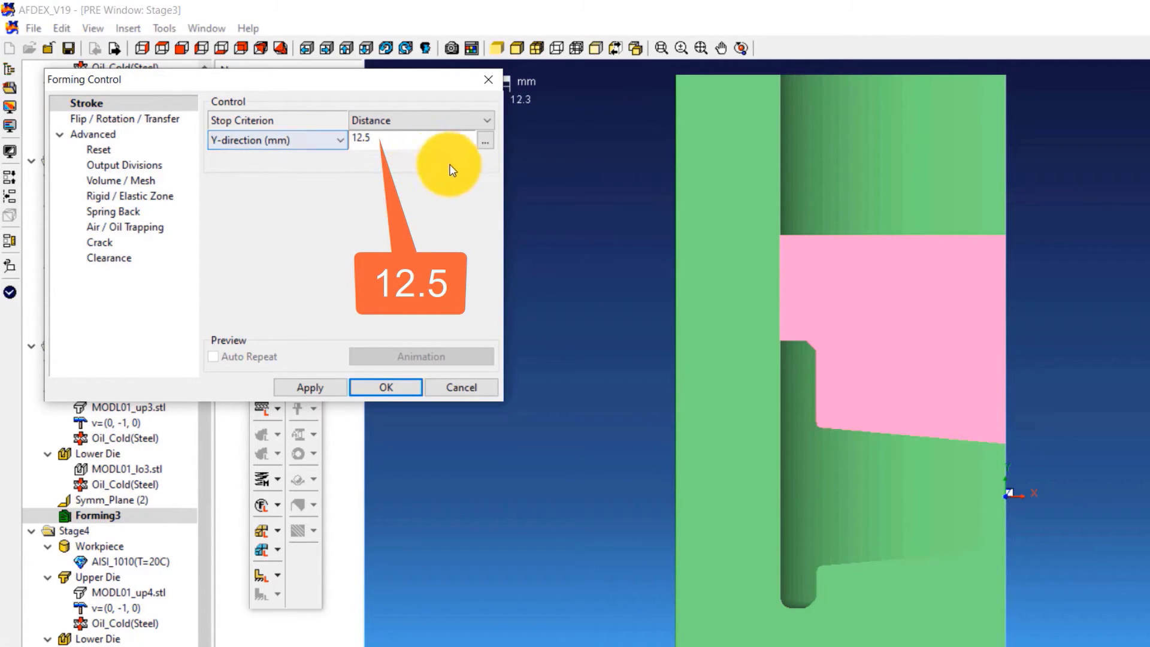
# Define Forming3's stroke control nodes from the centre corner of MODL01_up3.stl to that of MODL01_lo3.stl, and accept the forming settings
pyautogui.click(482, 142)
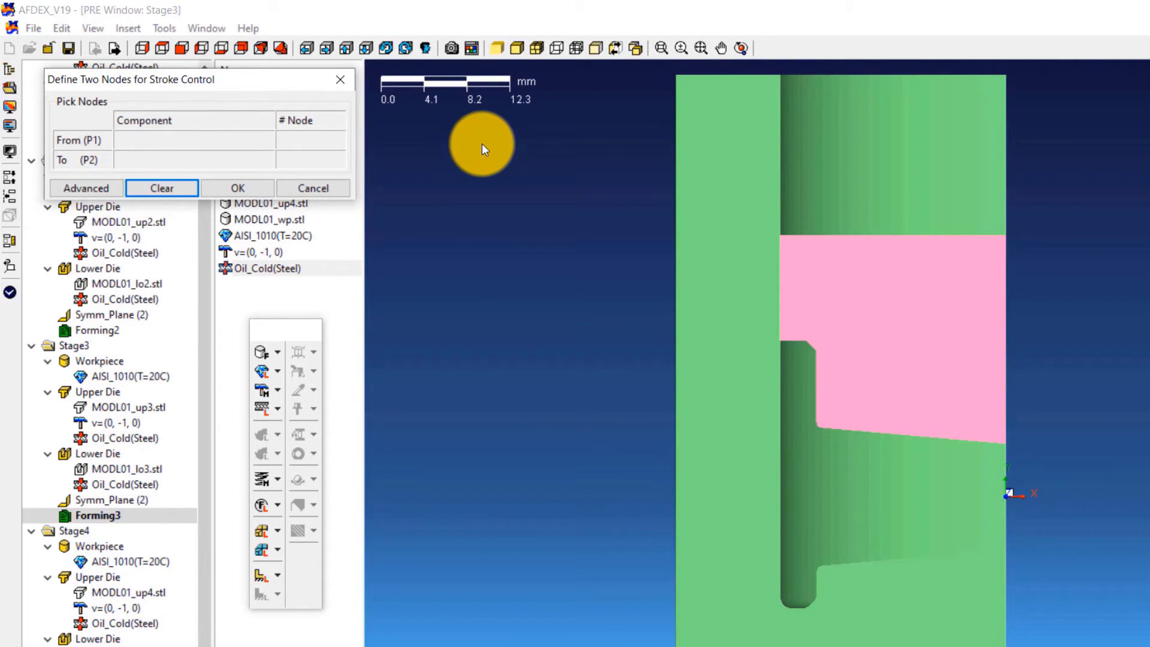
pyautogui.moveTo(895, 285); pyautogui.dragTo(831, 463)
pyautogui.click(823, 485)
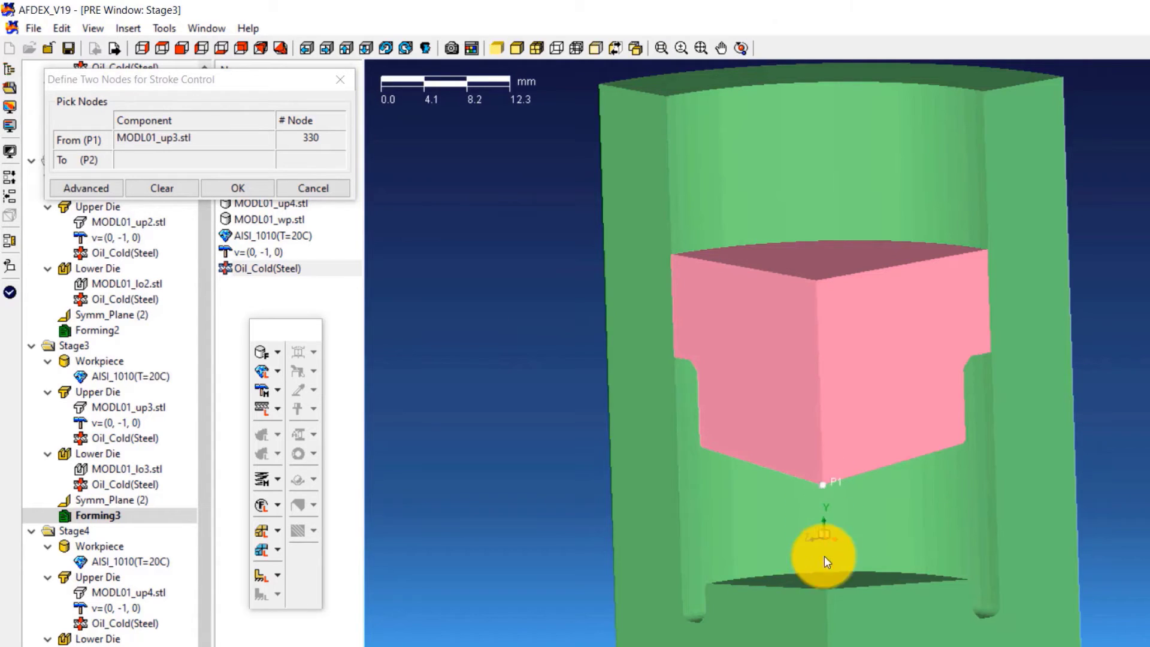
pyautogui.click(828, 599)
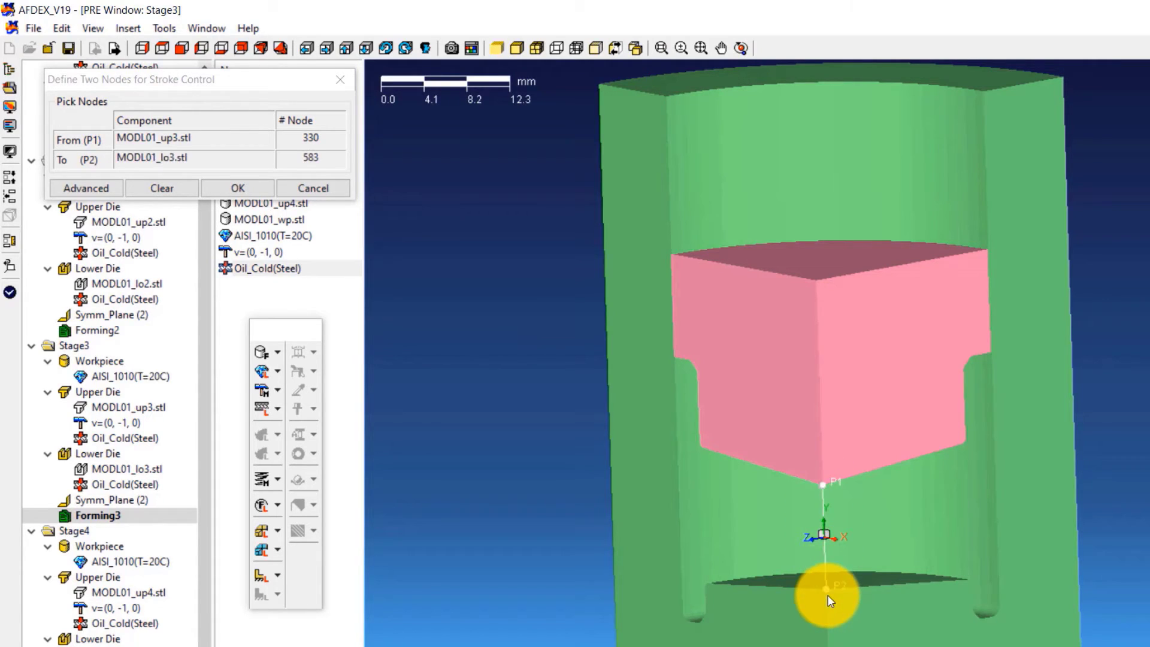
pyautogui.click(237, 188)
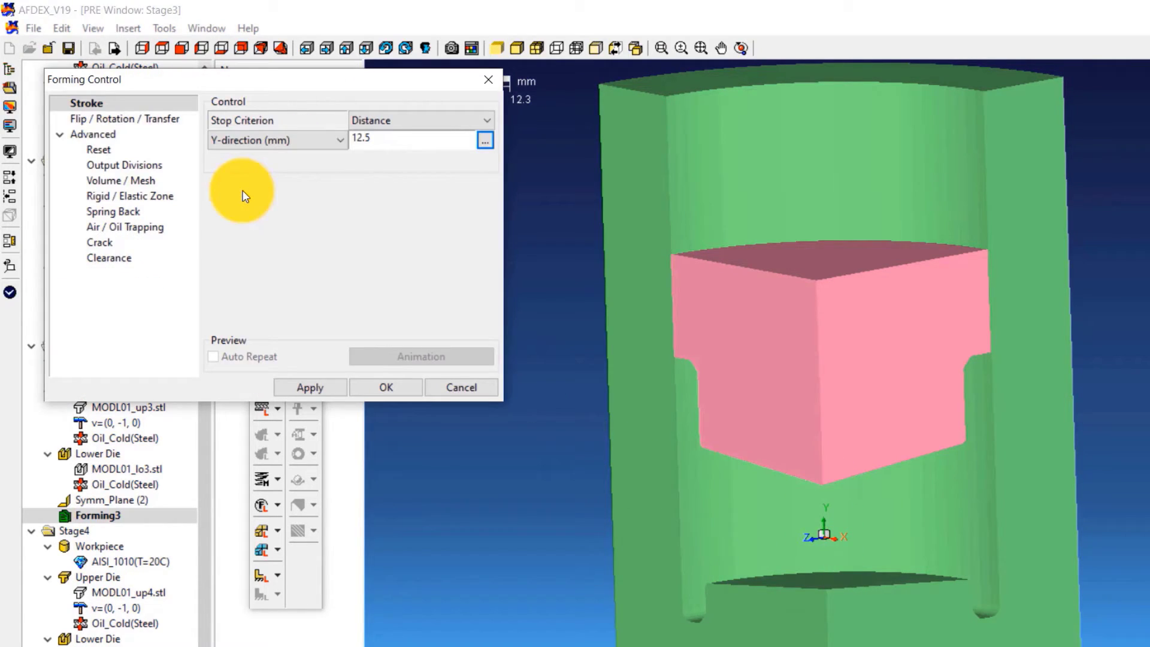
pyautogui.click(364, 388)
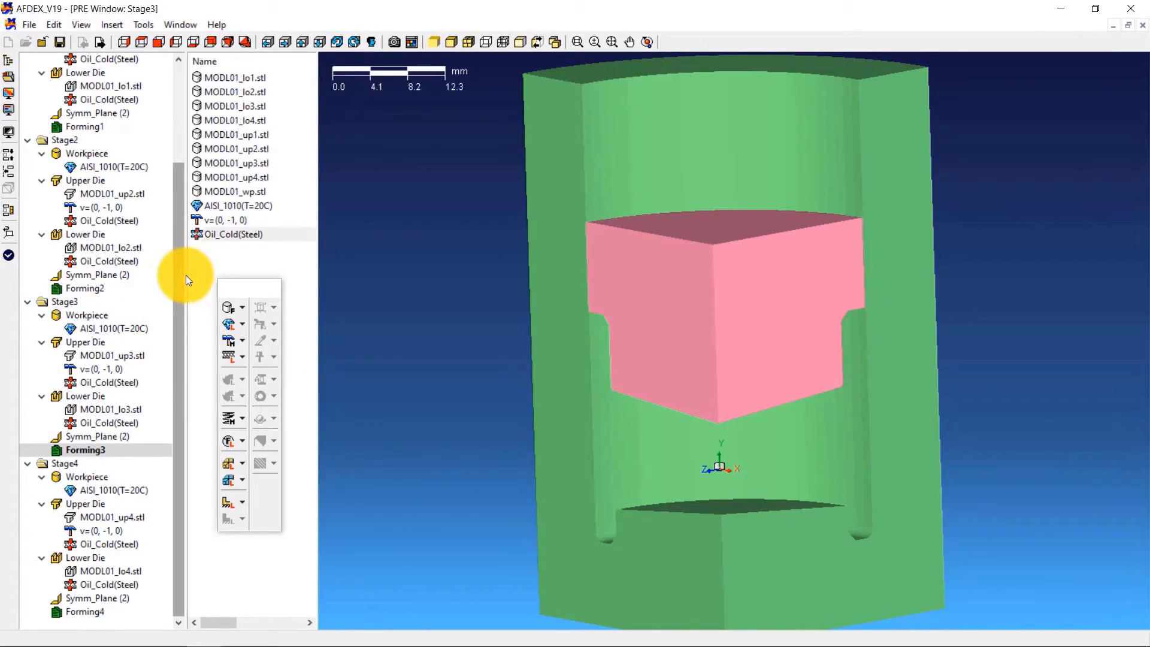
# Set Forming4's stroke stop criterion to a Y-direction distance of 4.5 mm
pyautogui.doubleClick(76, 614)
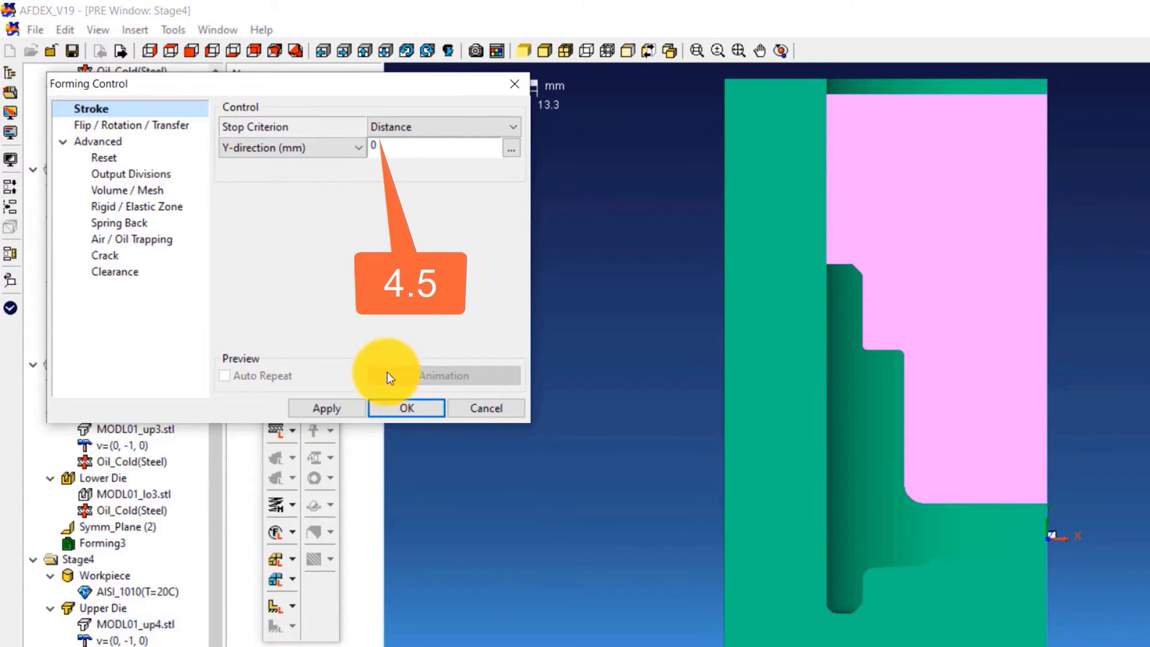
pyautogui.doubleClick(419, 147)
pyautogui.write('4.5')
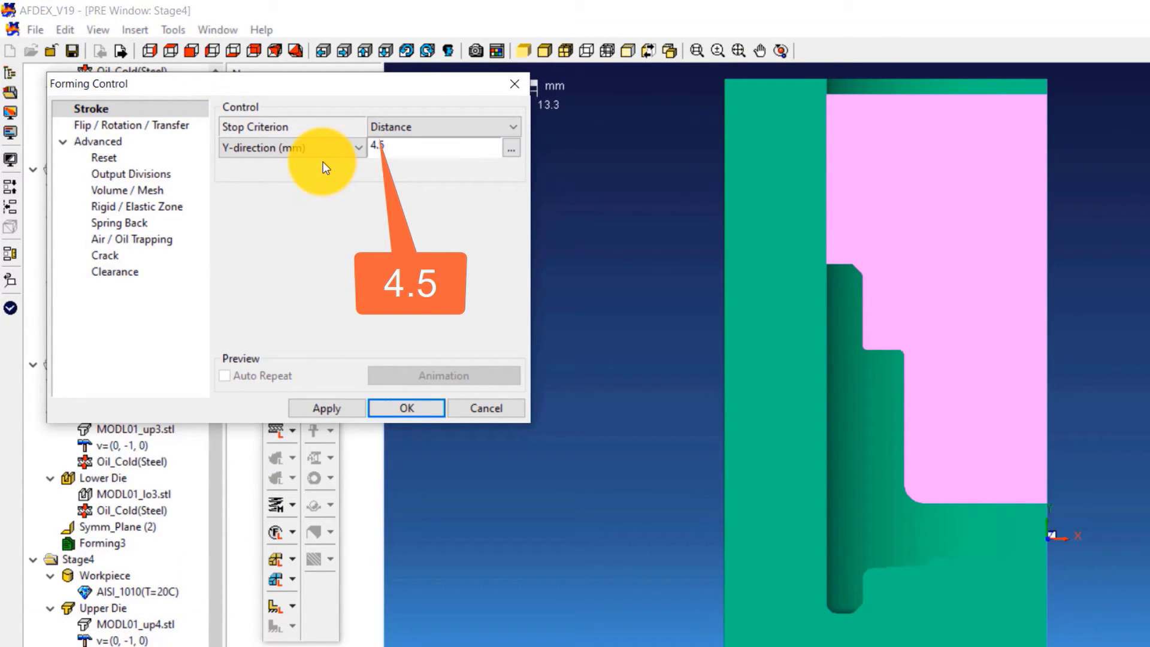
# Define Forming4's stroke control nodes from the centre corner of MODL01_lo4.stl to that of MODL01_up4.stl, and accept the forming settings
pyautogui.click(512, 150)
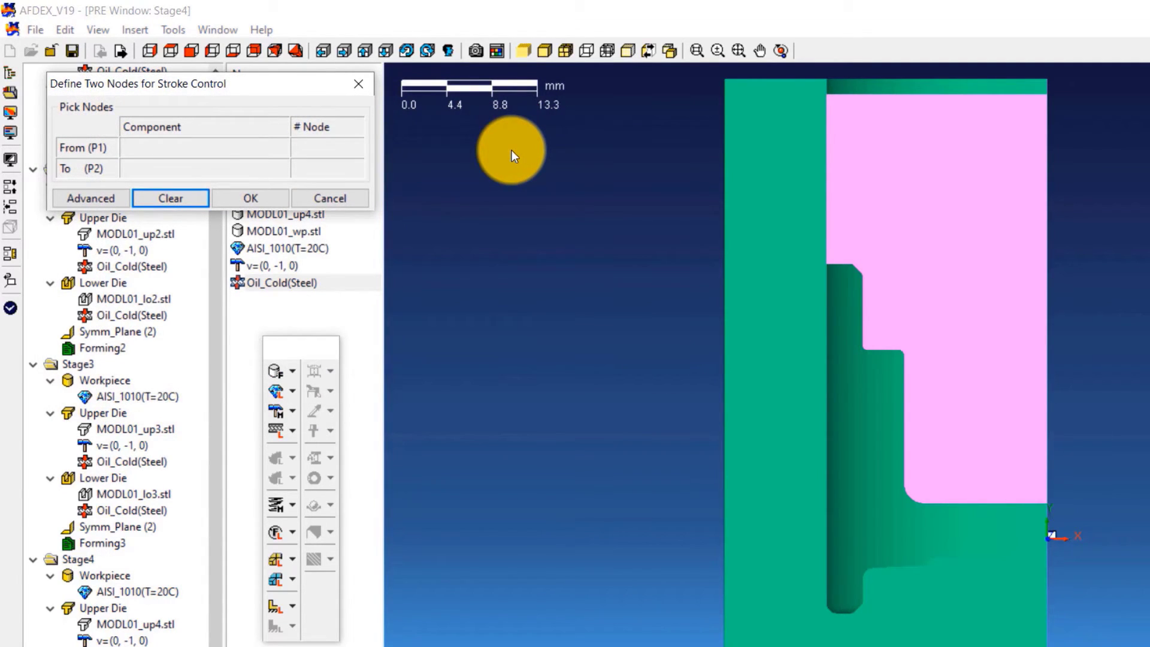
pyautogui.click(781, 50)
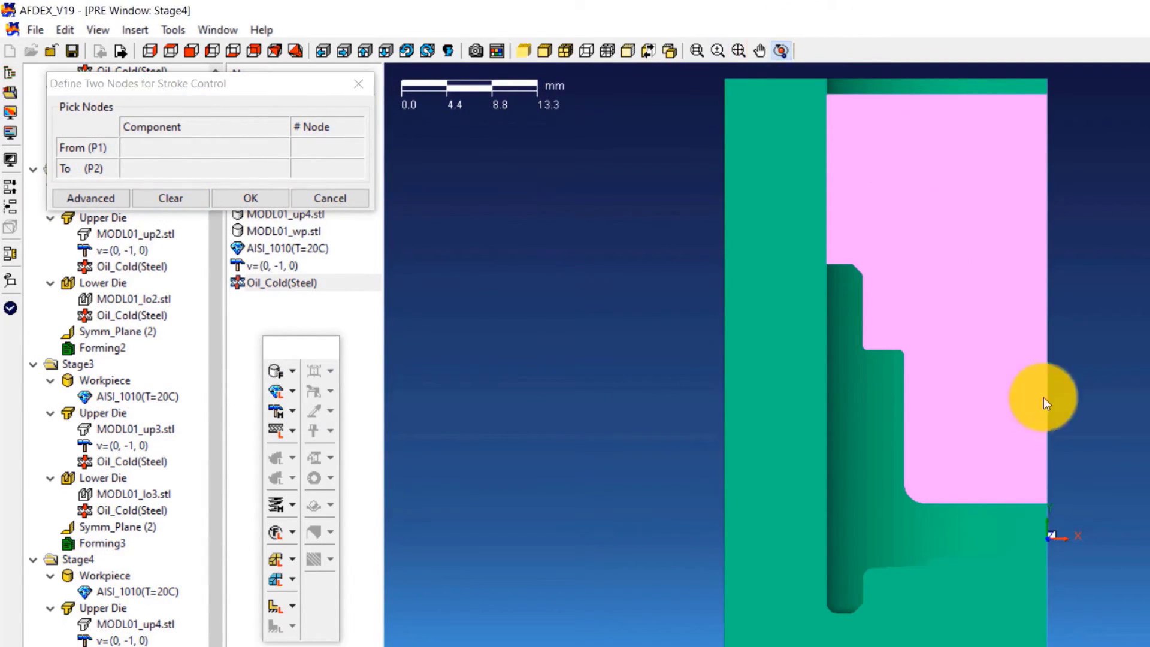
pyautogui.moveTo(1044, 398); pyautogui.dragTo(942, 608)
pyautogui.scroll(5, 938, 606)
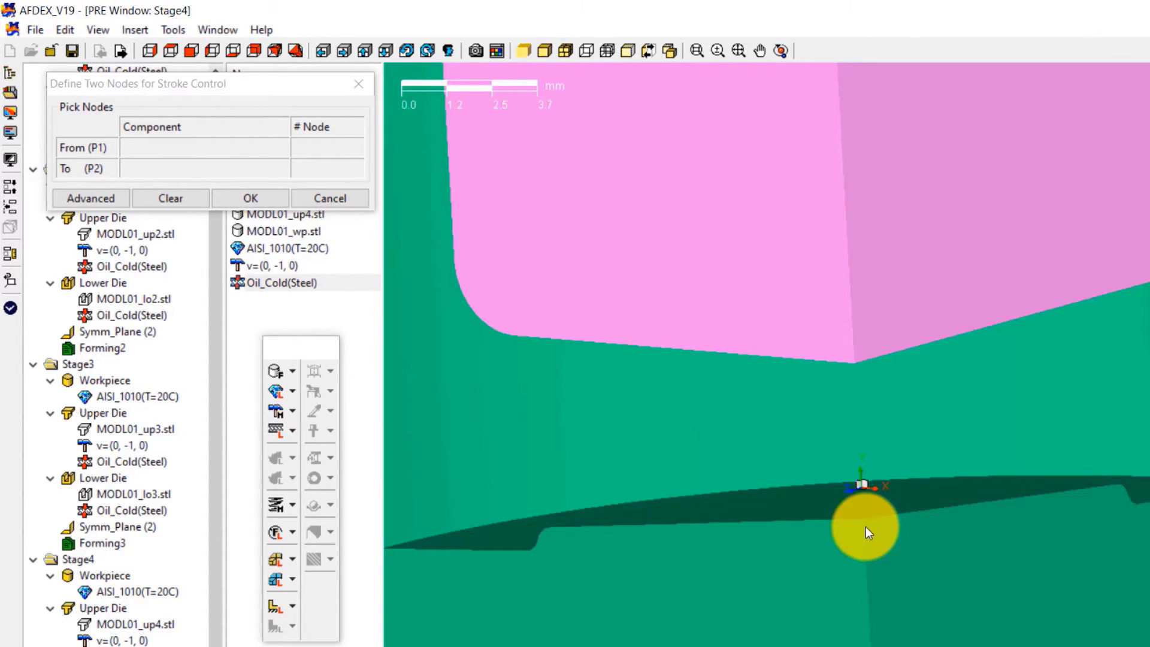
pyautogui.click(865, 525)
pyautogui.click(855, 362)
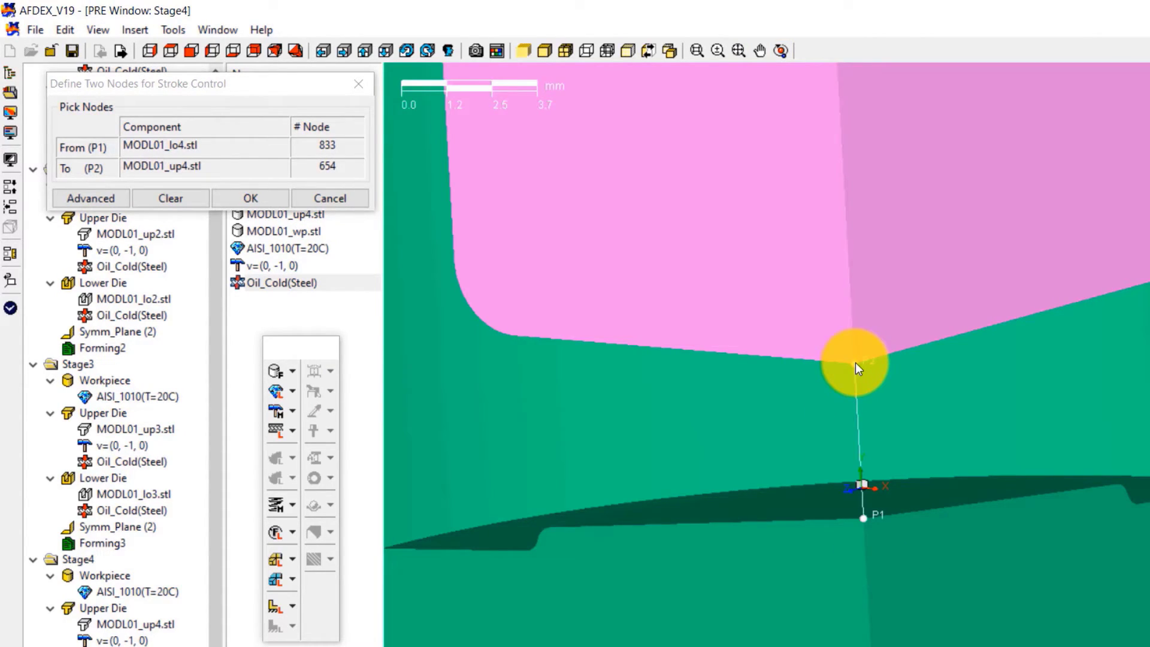
pyautogui.click(243, 197)
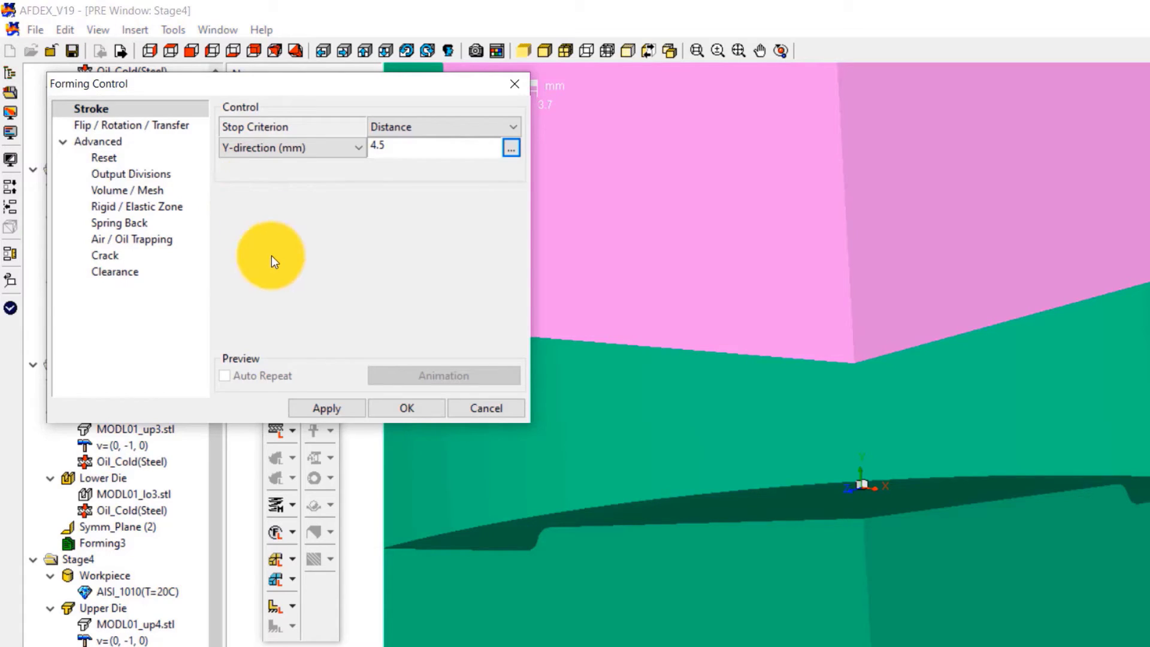
pyautogui.click(407, 414)
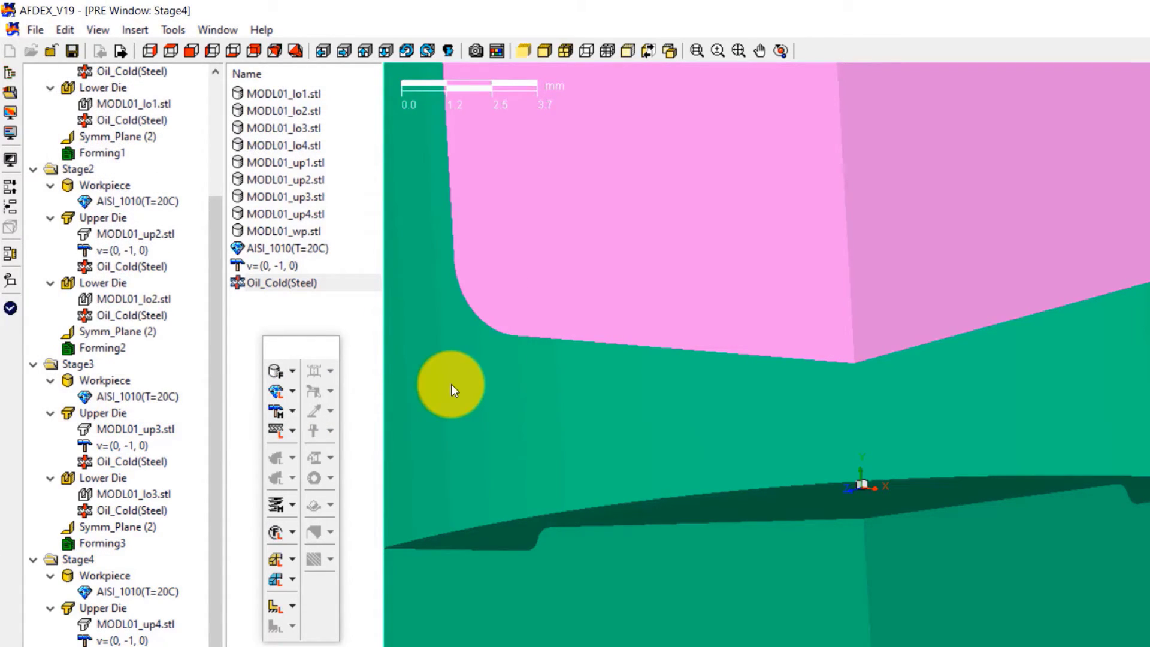
# Save the project as multistage3d in the Multistage cold forging_3D folder, as an AFDEX3D input-only file
pyautogui.scroll(-3, 451, 384)
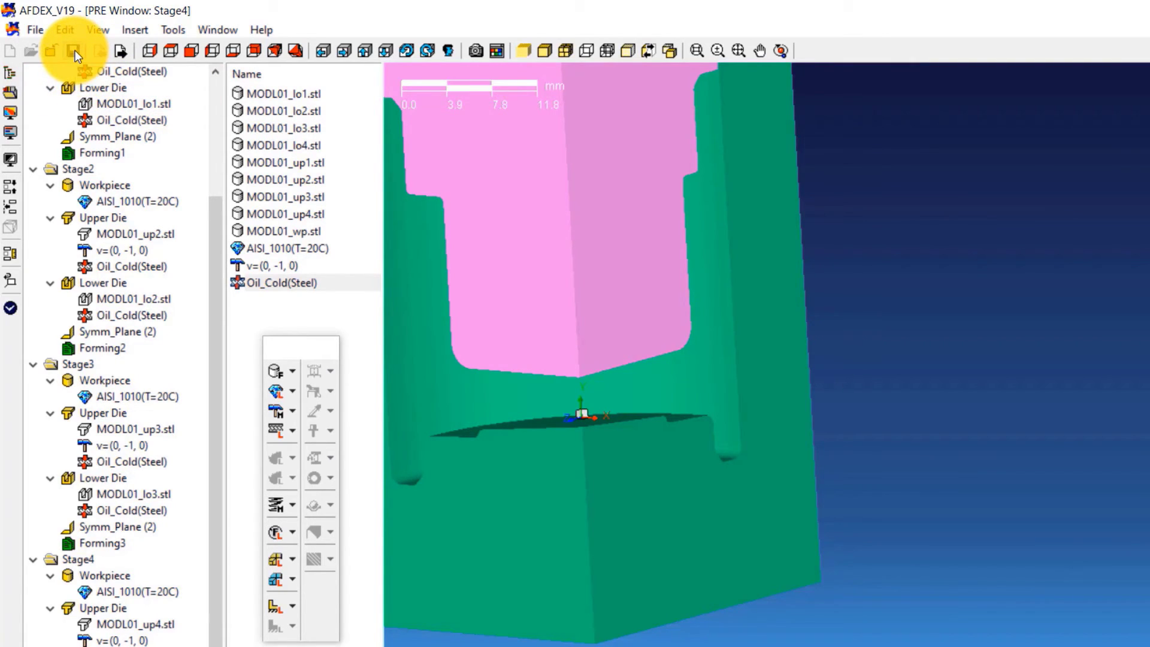
pyautogui.click(74, 51)
pyautogui.write('multistage3d')
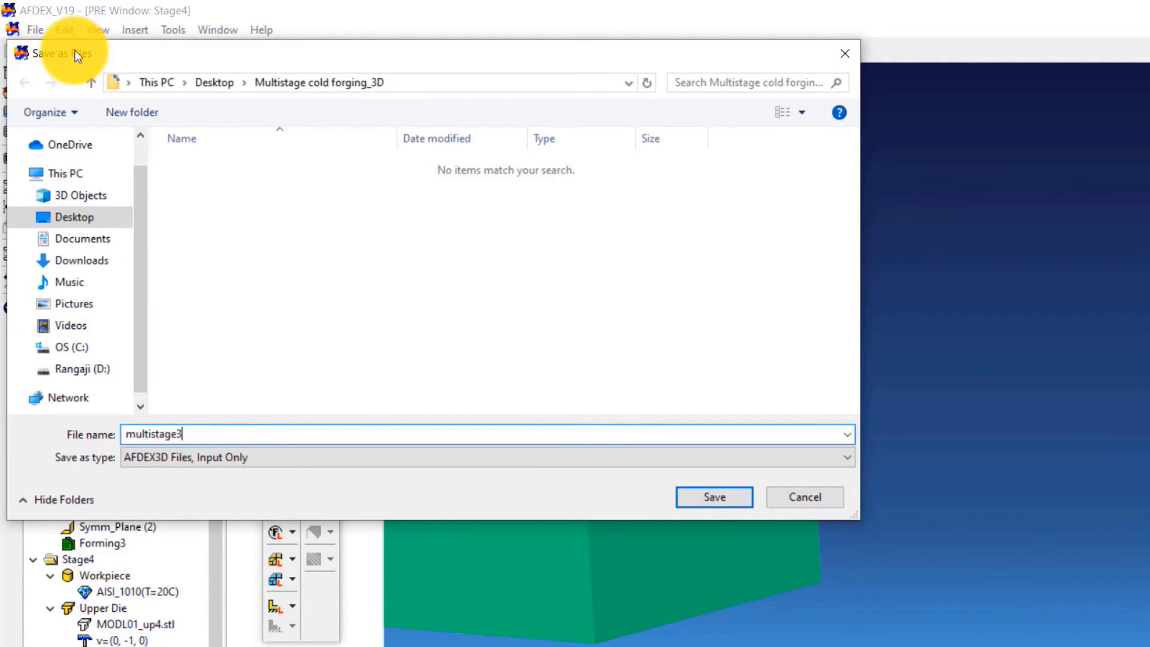
pyautogui.click(692, 492)
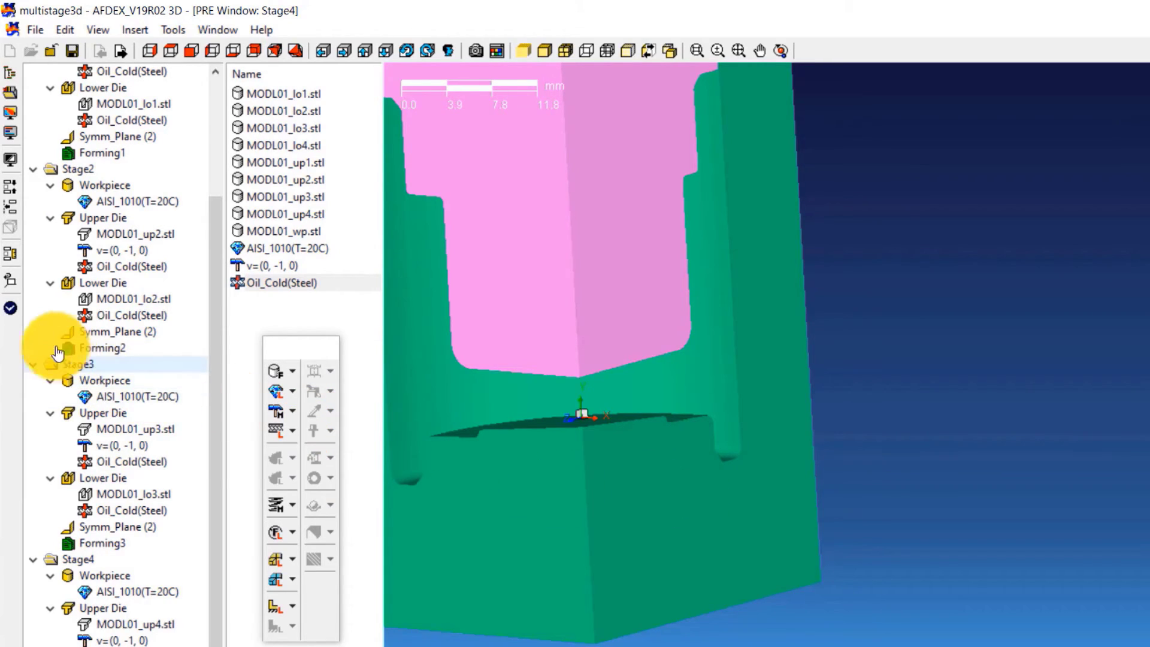
# Run the simulation data check on the saved four-stage project
pyautogui.click(9, 309)
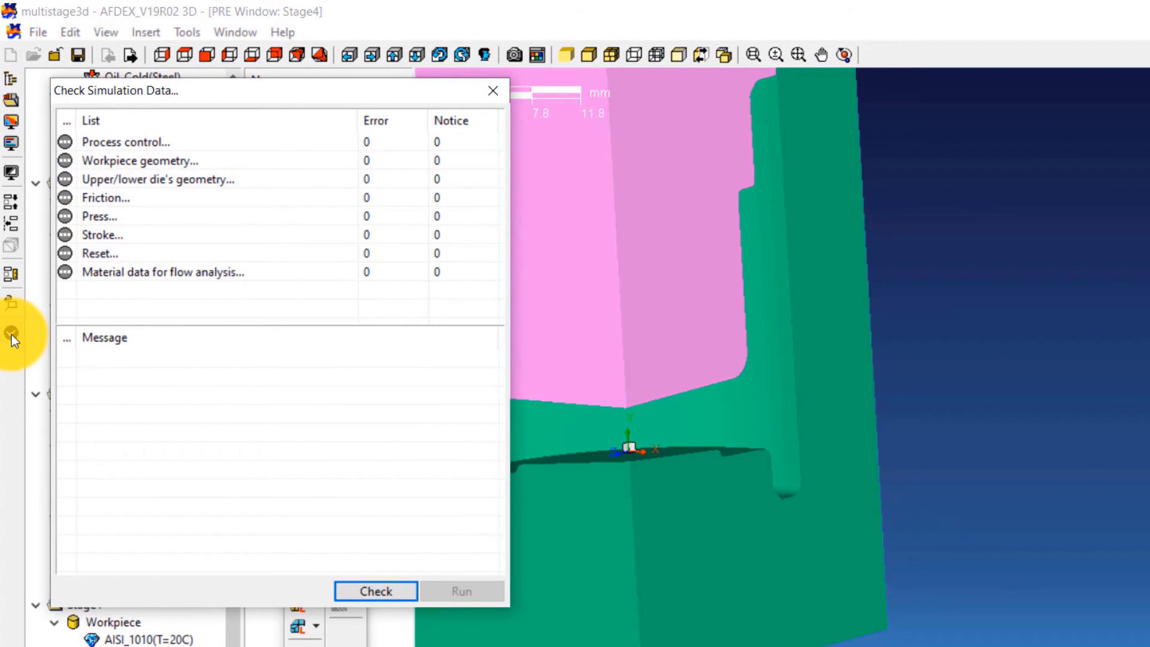
pyautogui.click(383, 590)
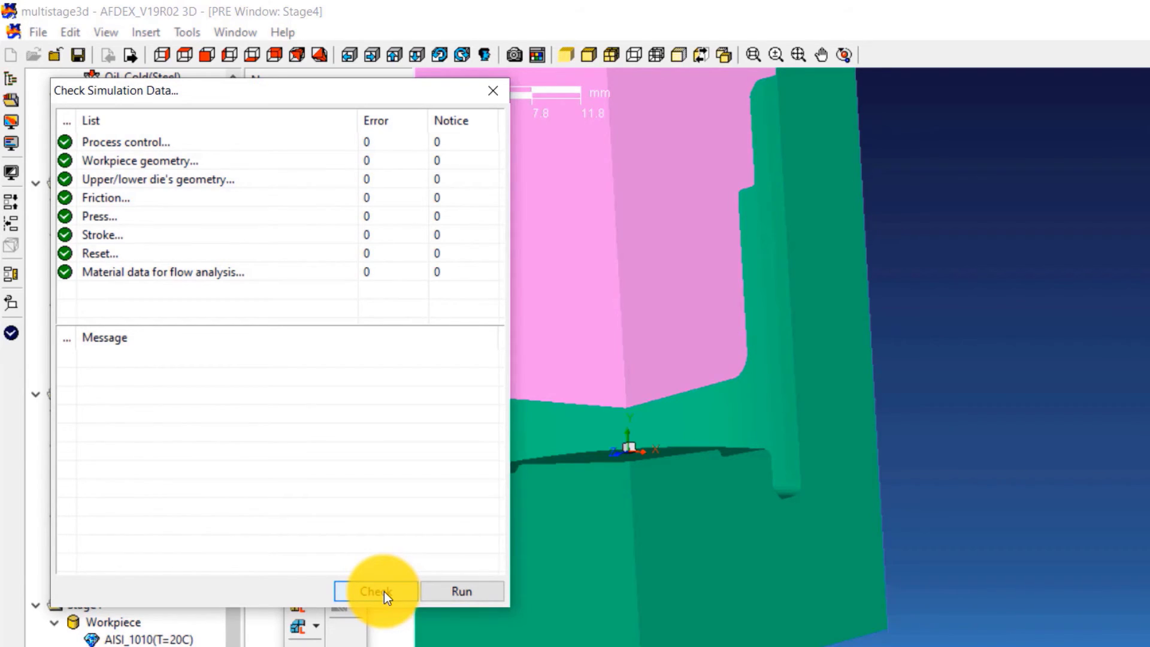
# Run the multistage3d simulation from the data check and return to the main window
pyautogui.click(461, 590)
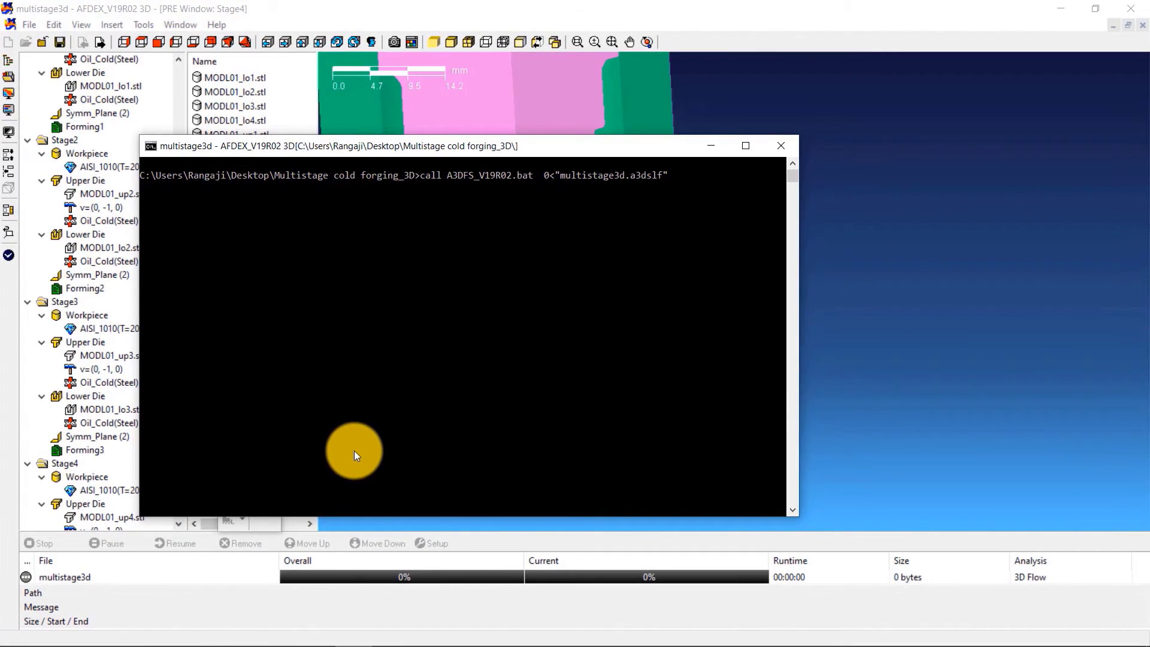
pyautogui.click(814, 173)
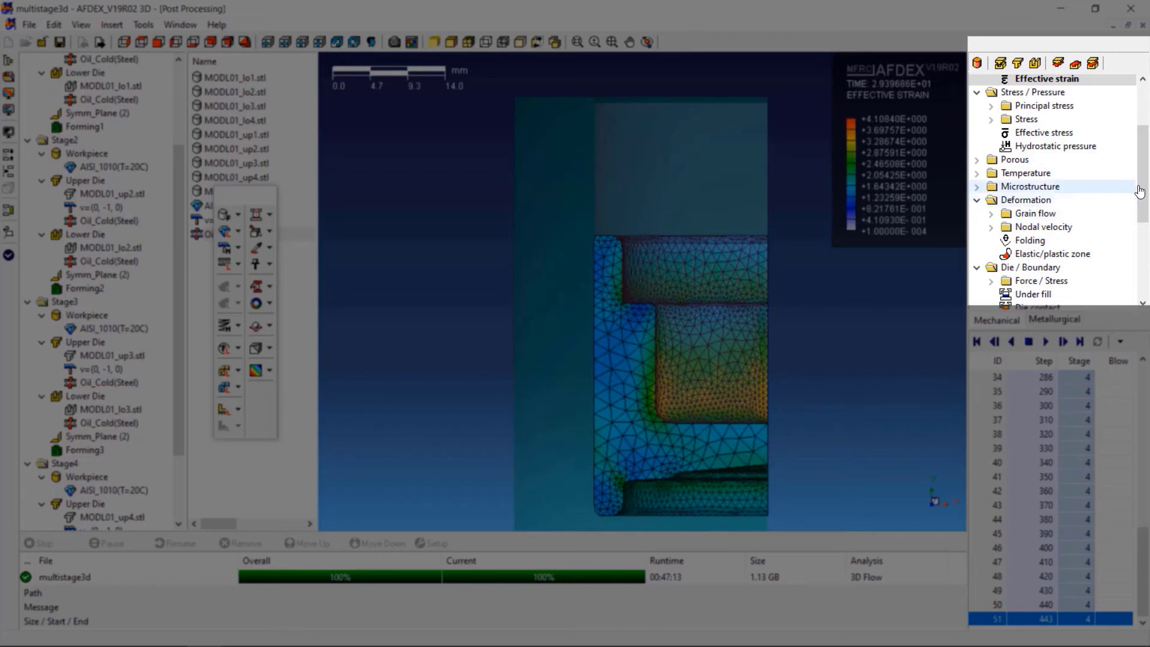
# Look through the post-processing result variables and display the effective stress distribution on the Stage 4 workpiece
pyautogui.scroll(3, 1139, 190)
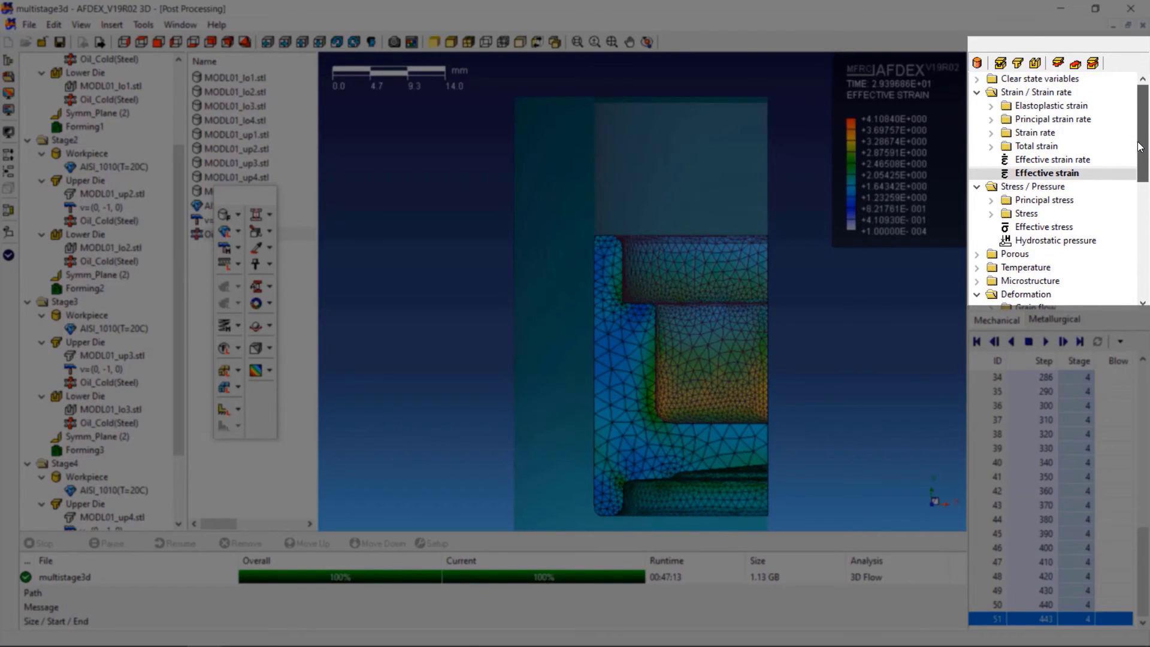
pyautogui.scroll(-3, 1139, 147)
pyautogui.click(1045, 160)
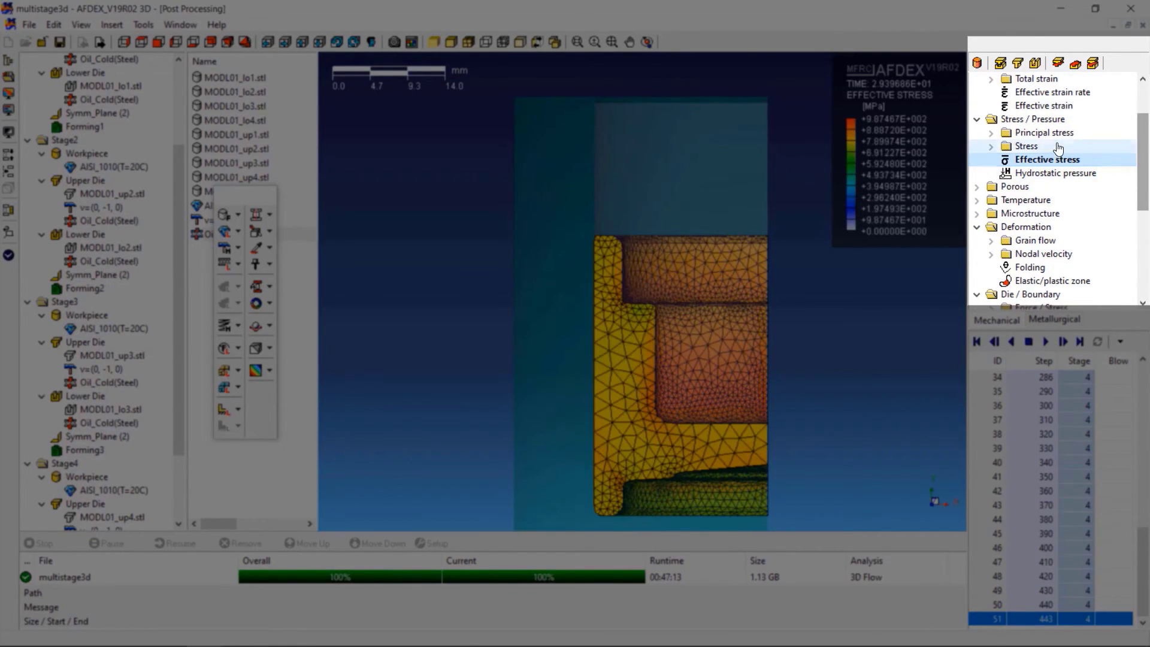
# Display the effective strain distribution on the workpiece and go to the first solution step of Stage 1
pyautogui.click(1064, 106)
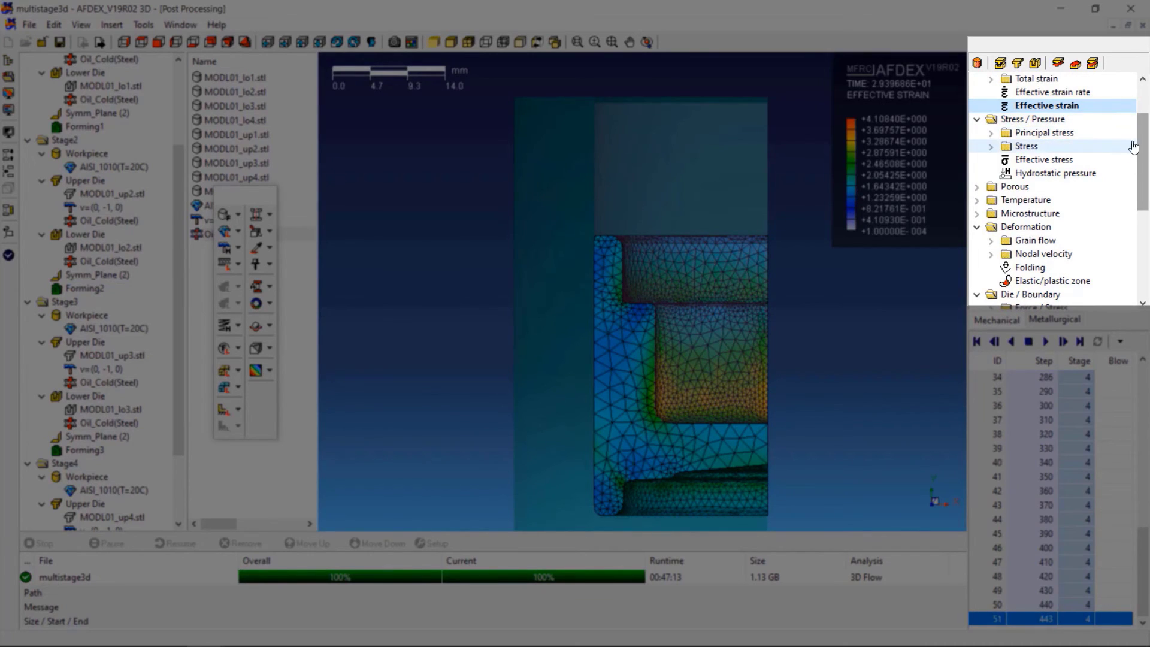
pyautogui.moveTo(1144, 137); pyautogui.dragTo(1140, 100)
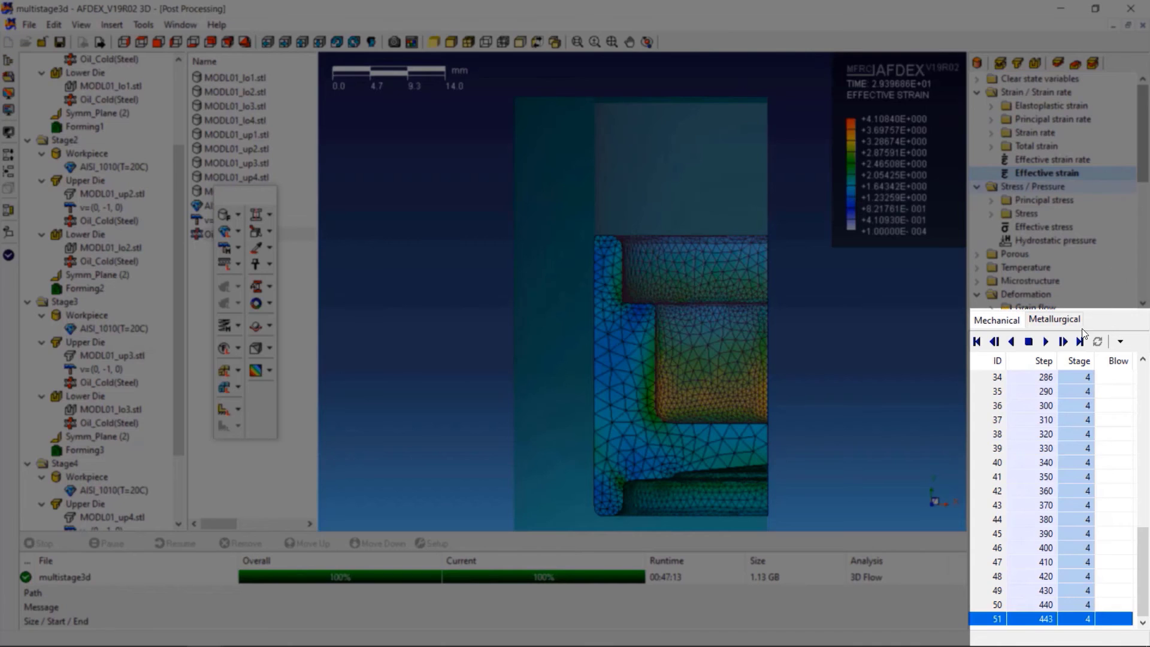
pyautogui.click(978, 342)
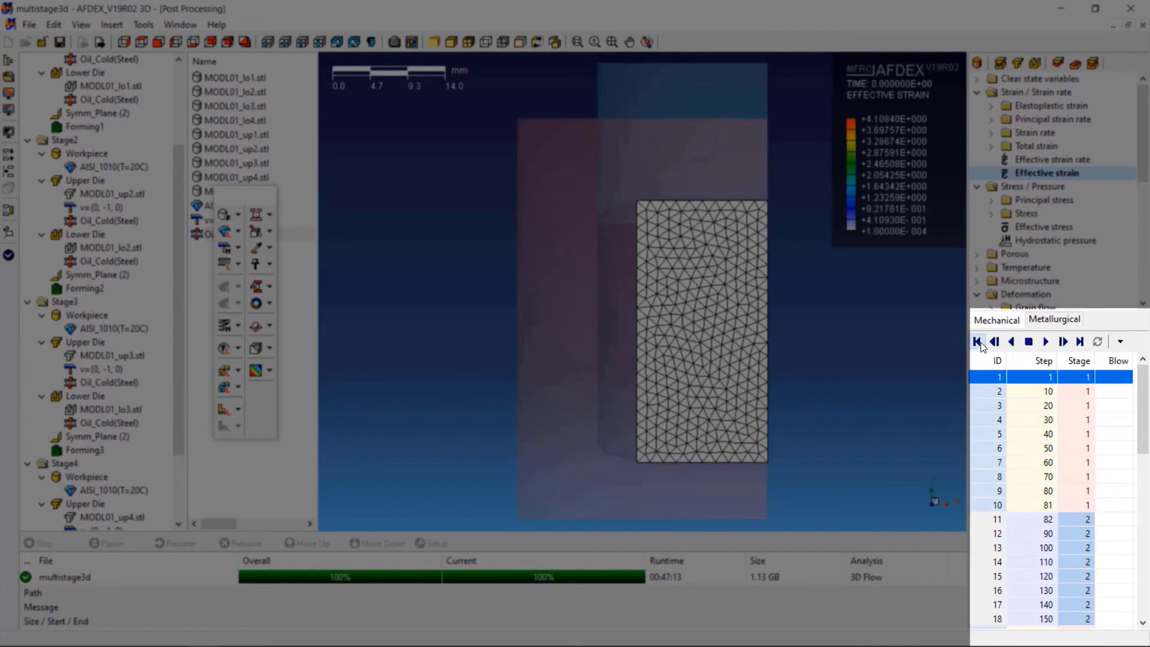